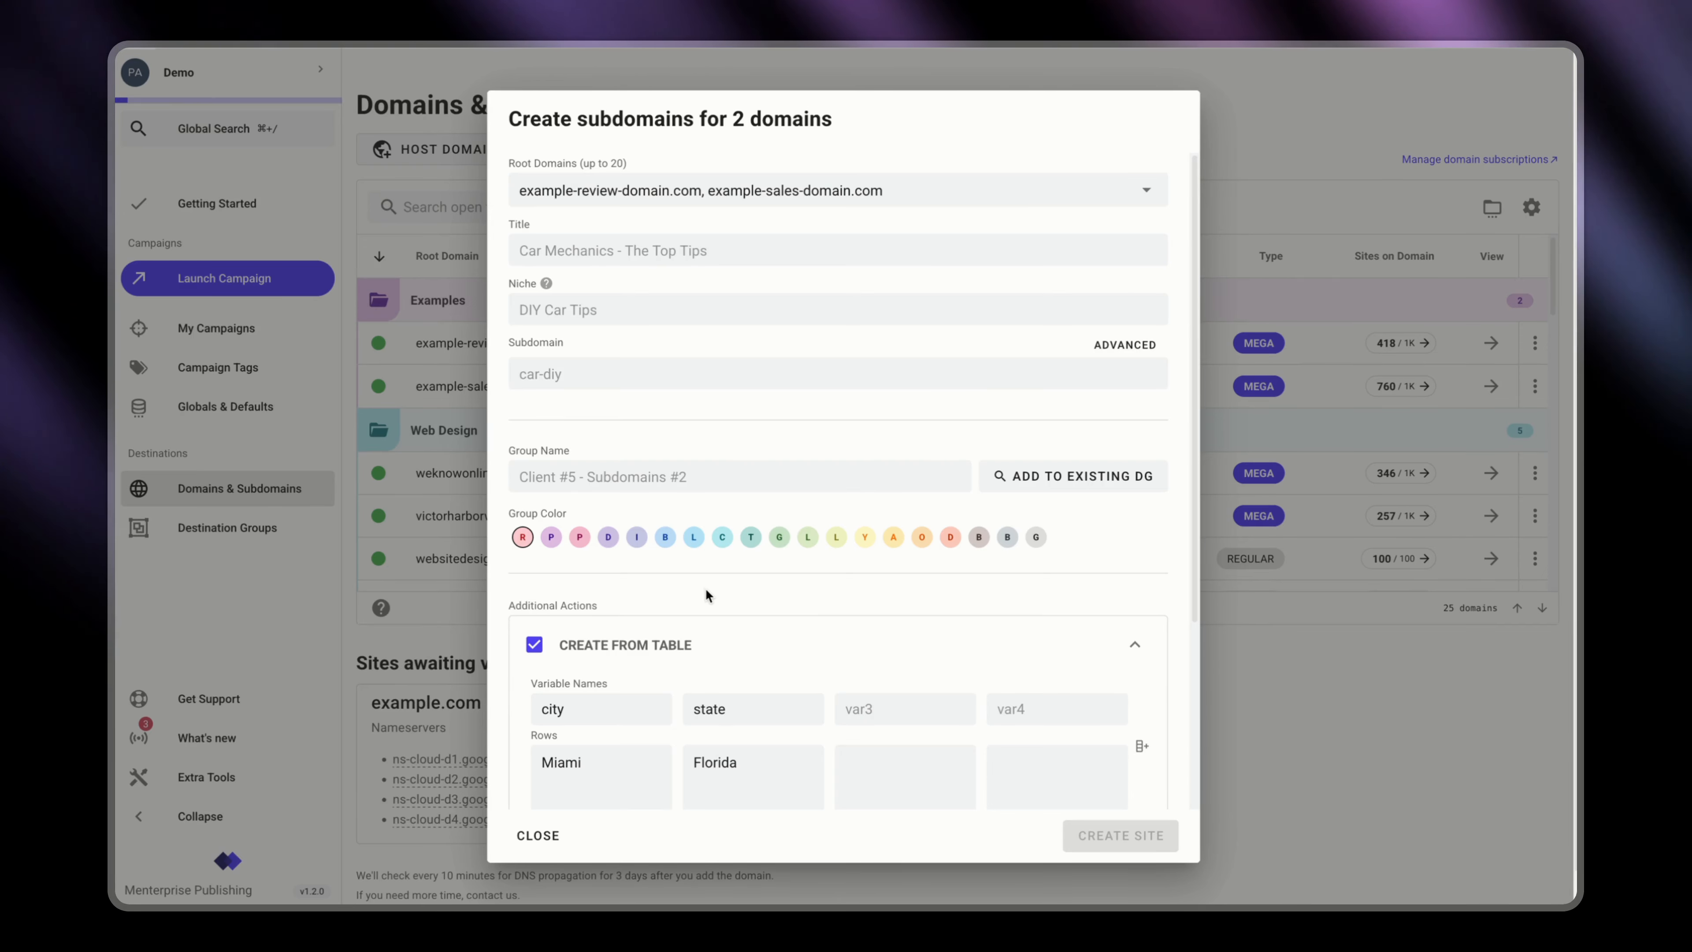
scroll(700, 574, "down", 3)
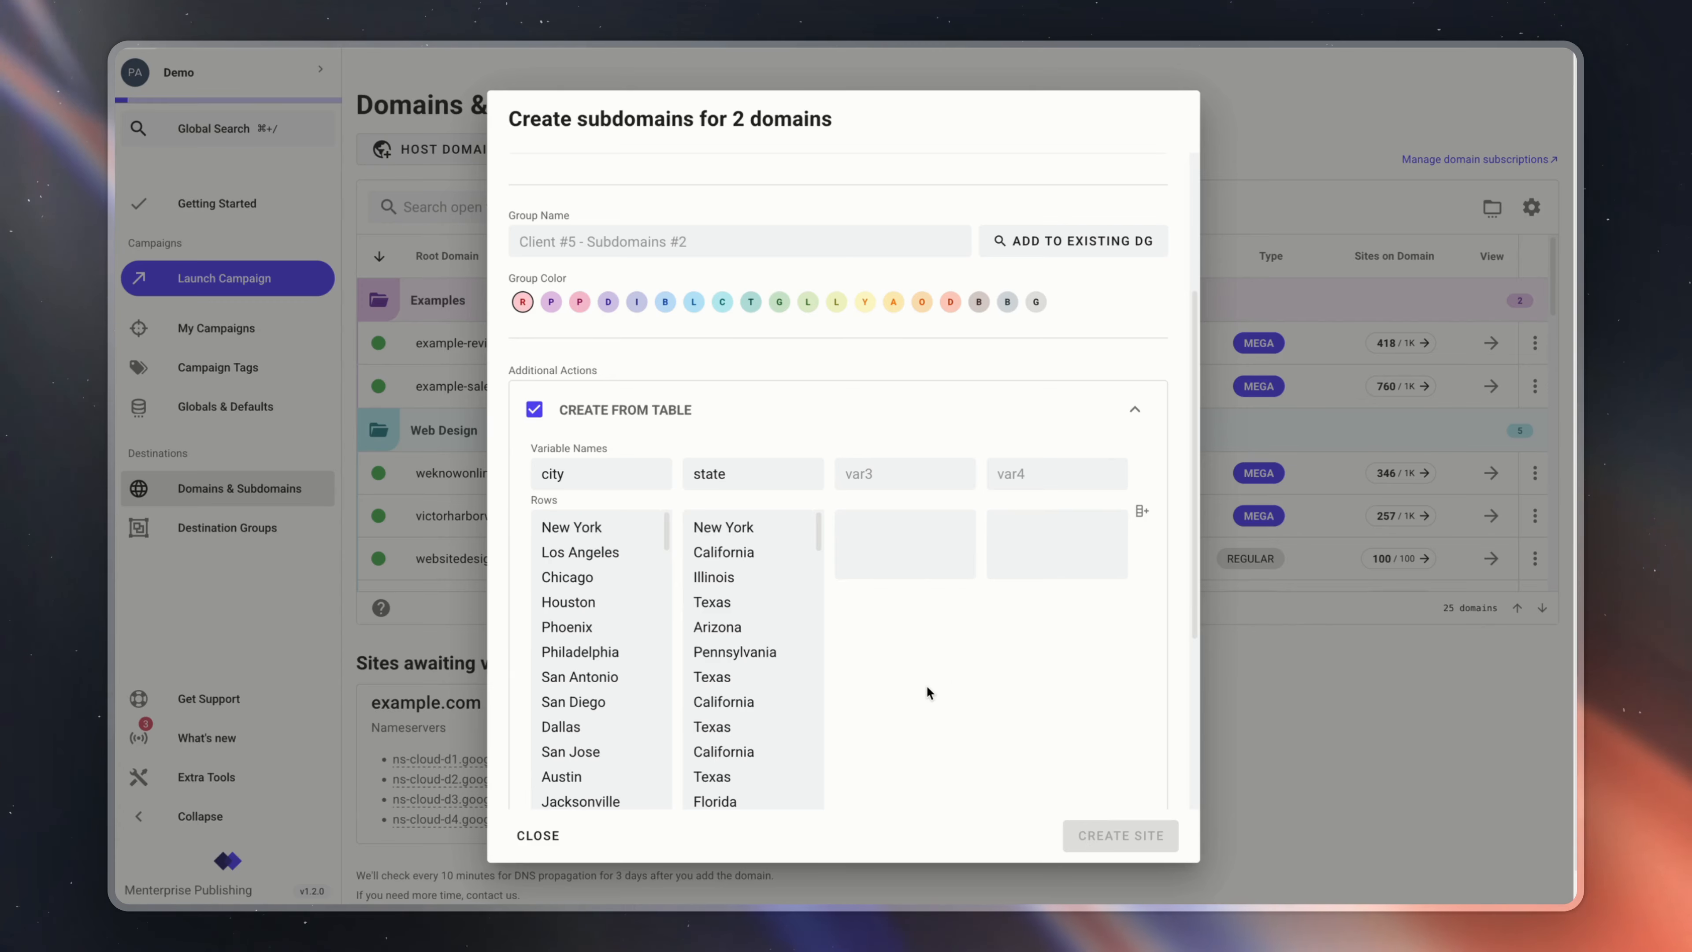
scroll(927, 686, "up", 4)
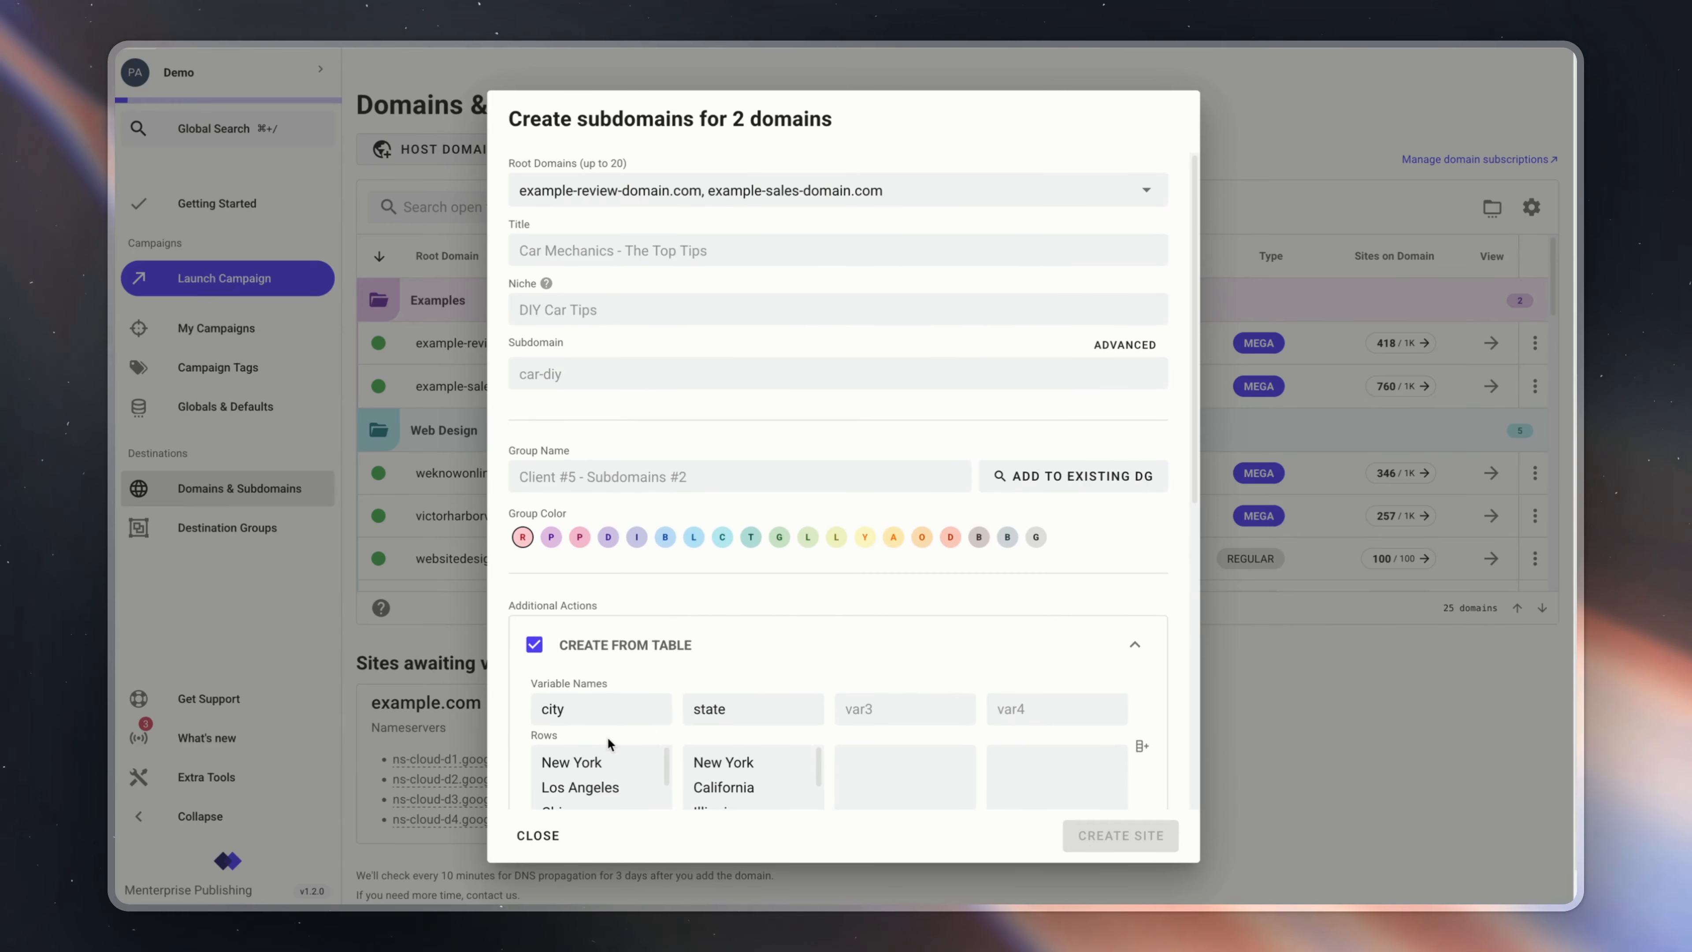
scroll(606, 736, "down", 4)
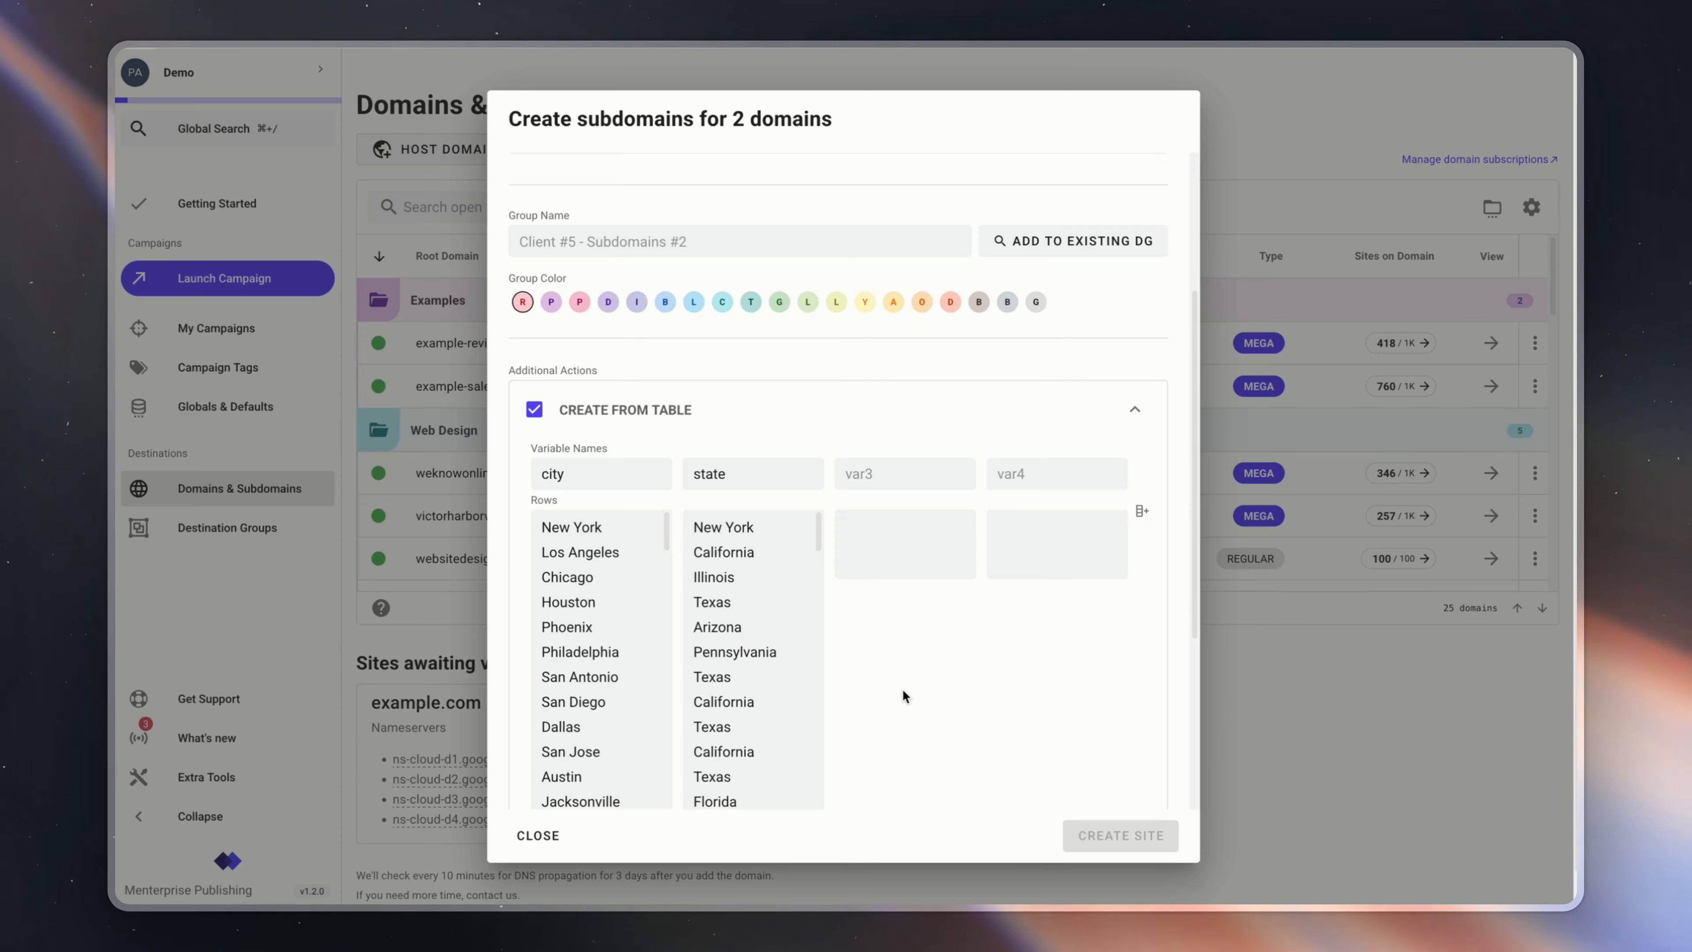
scroll(724, 577, "down", 3)
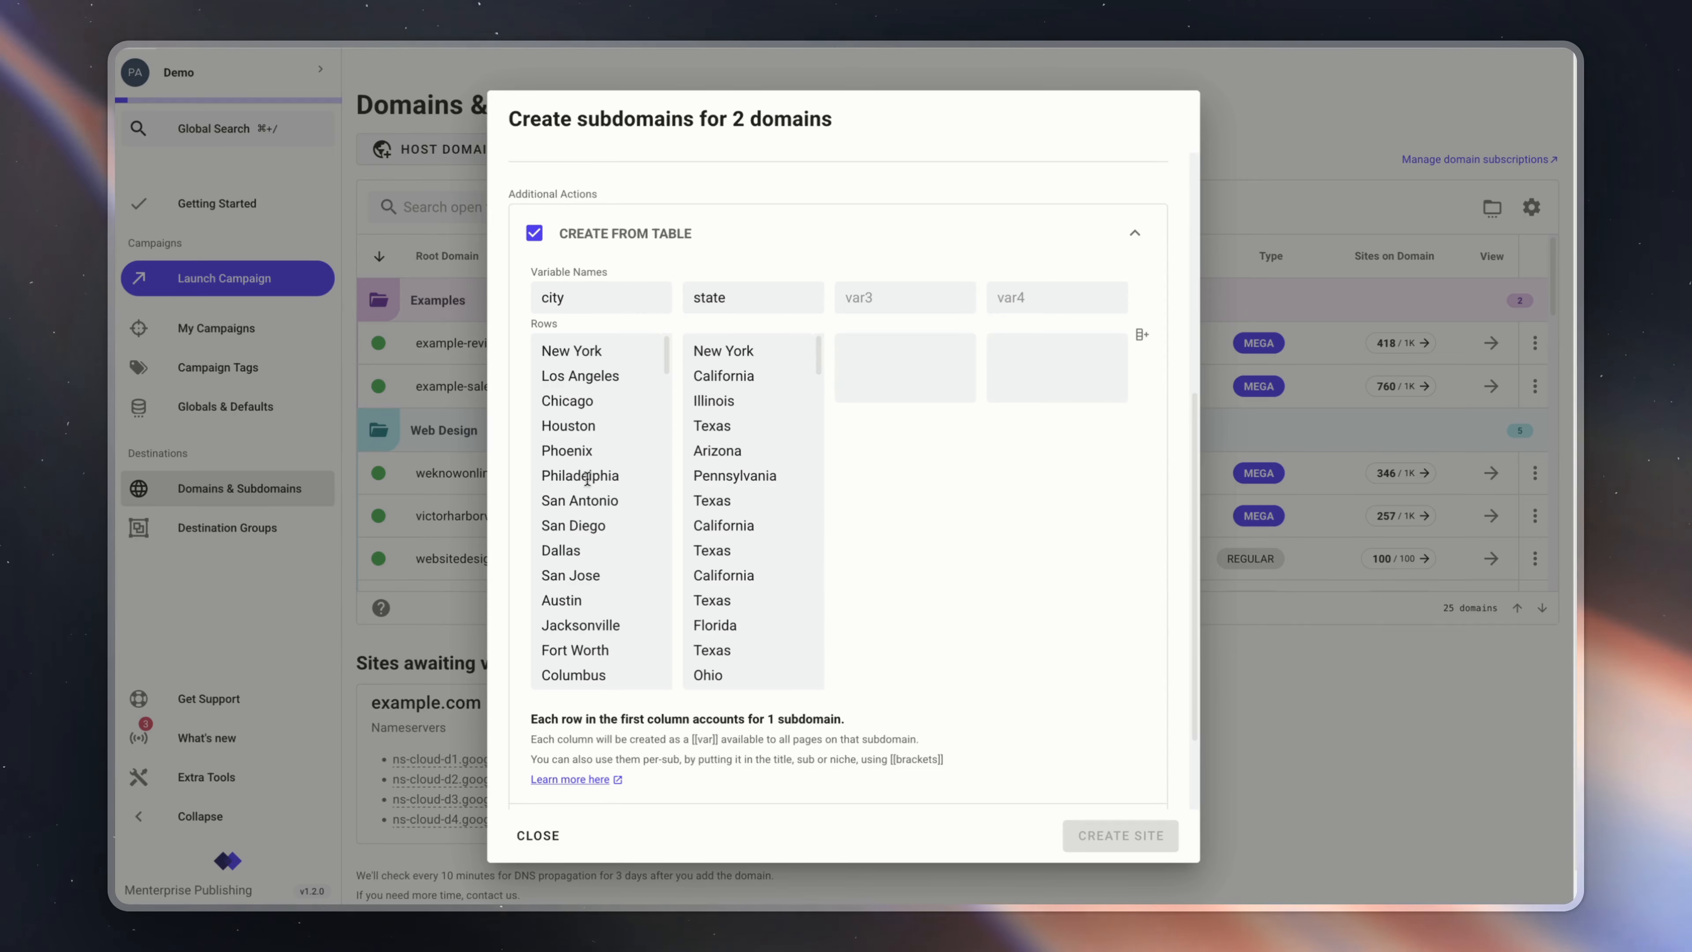
Set the subdomains' title to "{Plumbing|Plumber} {in|around} [[city]] [[state]]" using spintax and the table variables
scroll(907, 680, "up", 6)
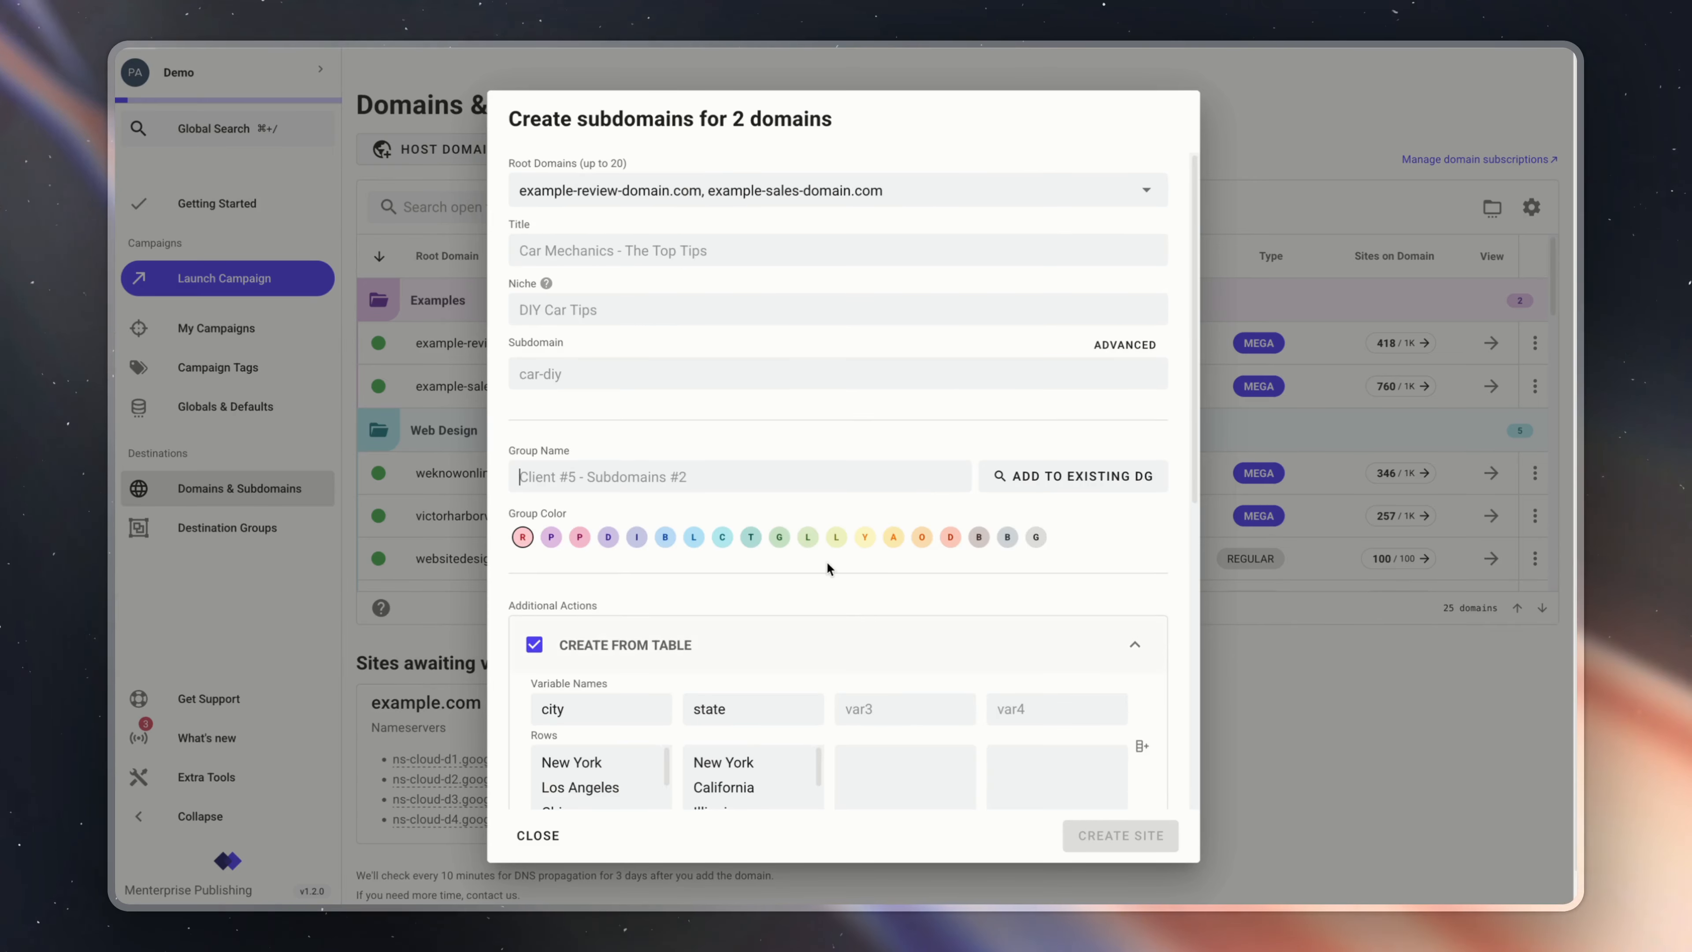
left_click(585, 252)
type("{P")
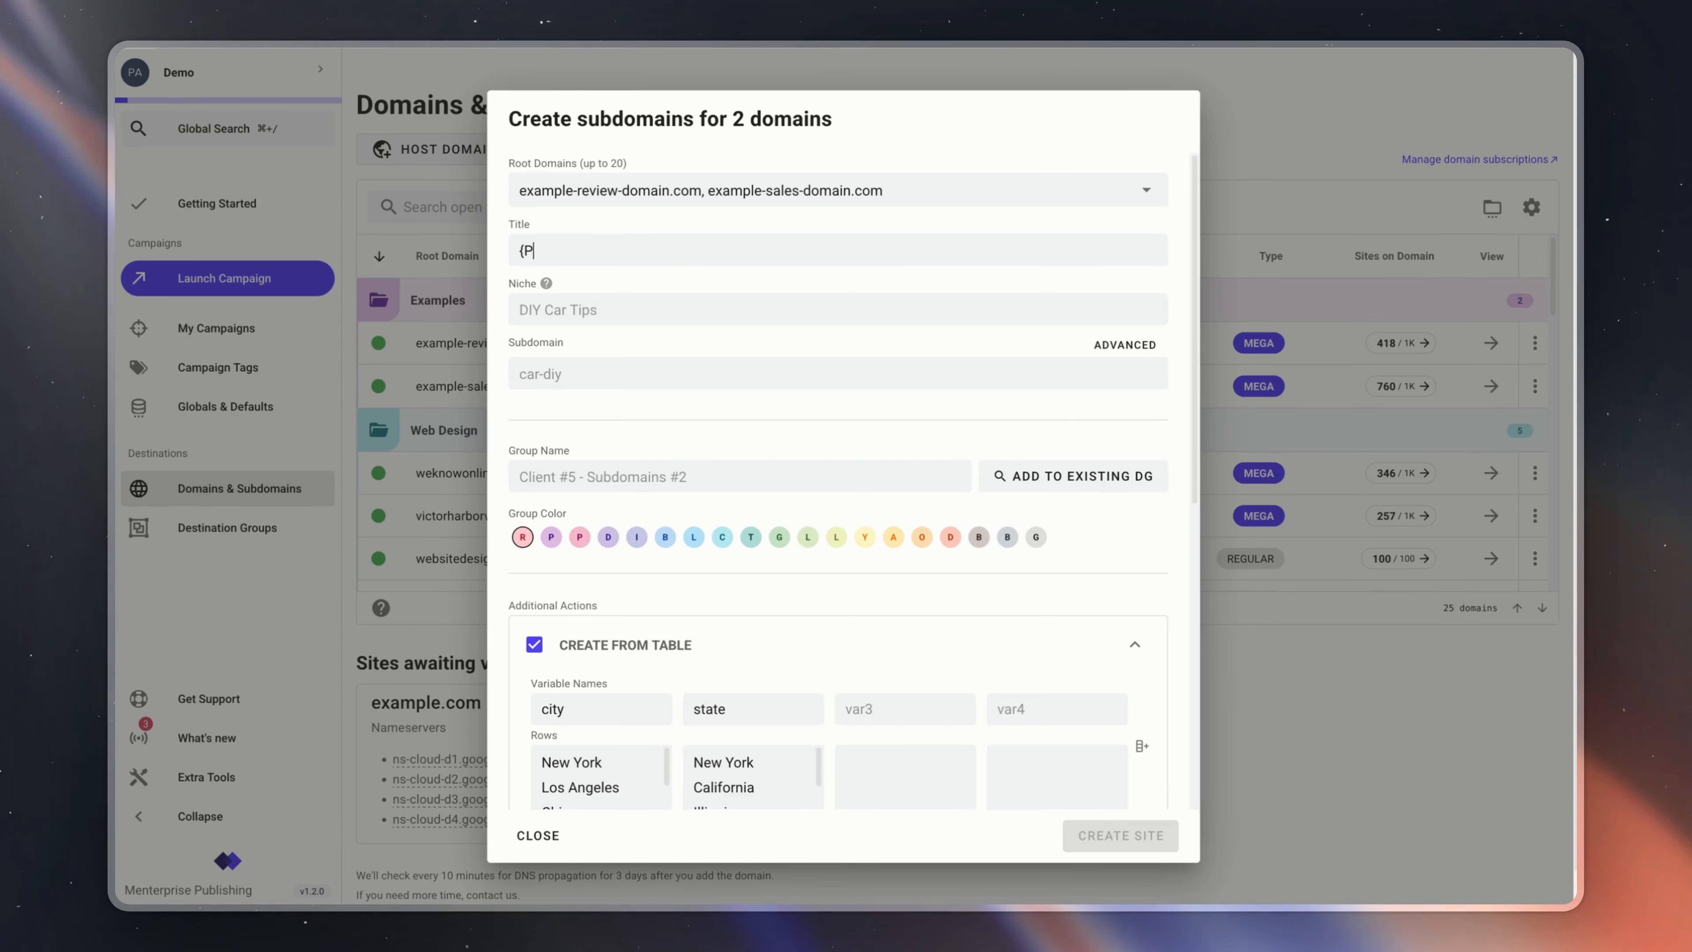
type("lumbing")
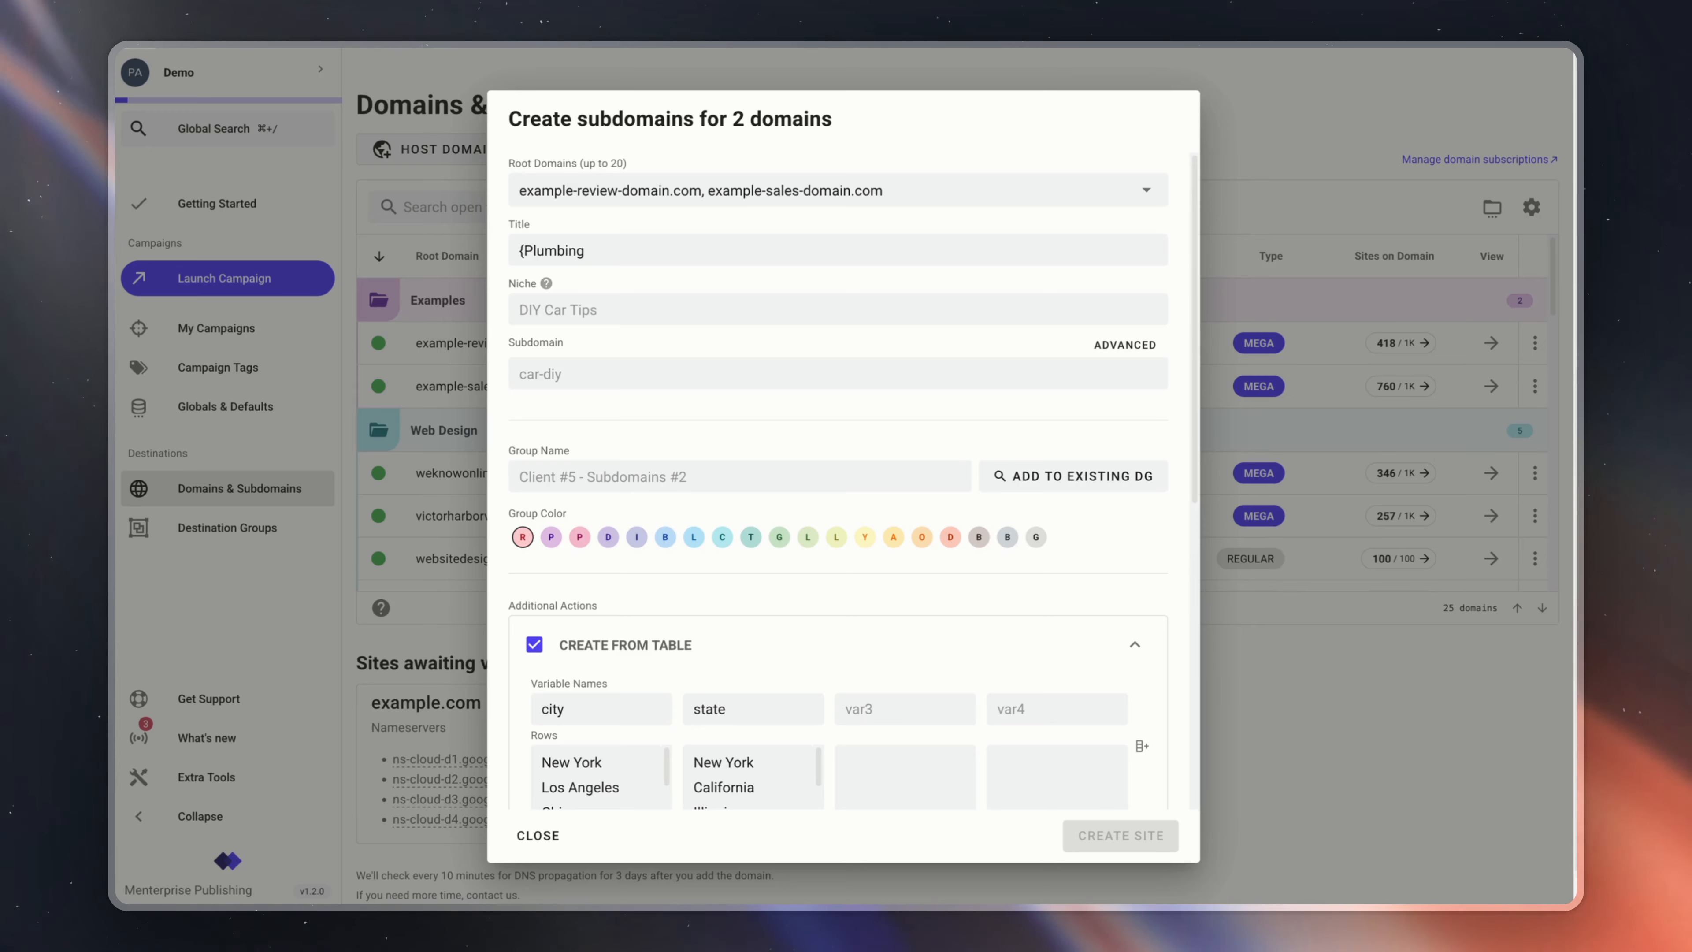
type("|Plumber}")
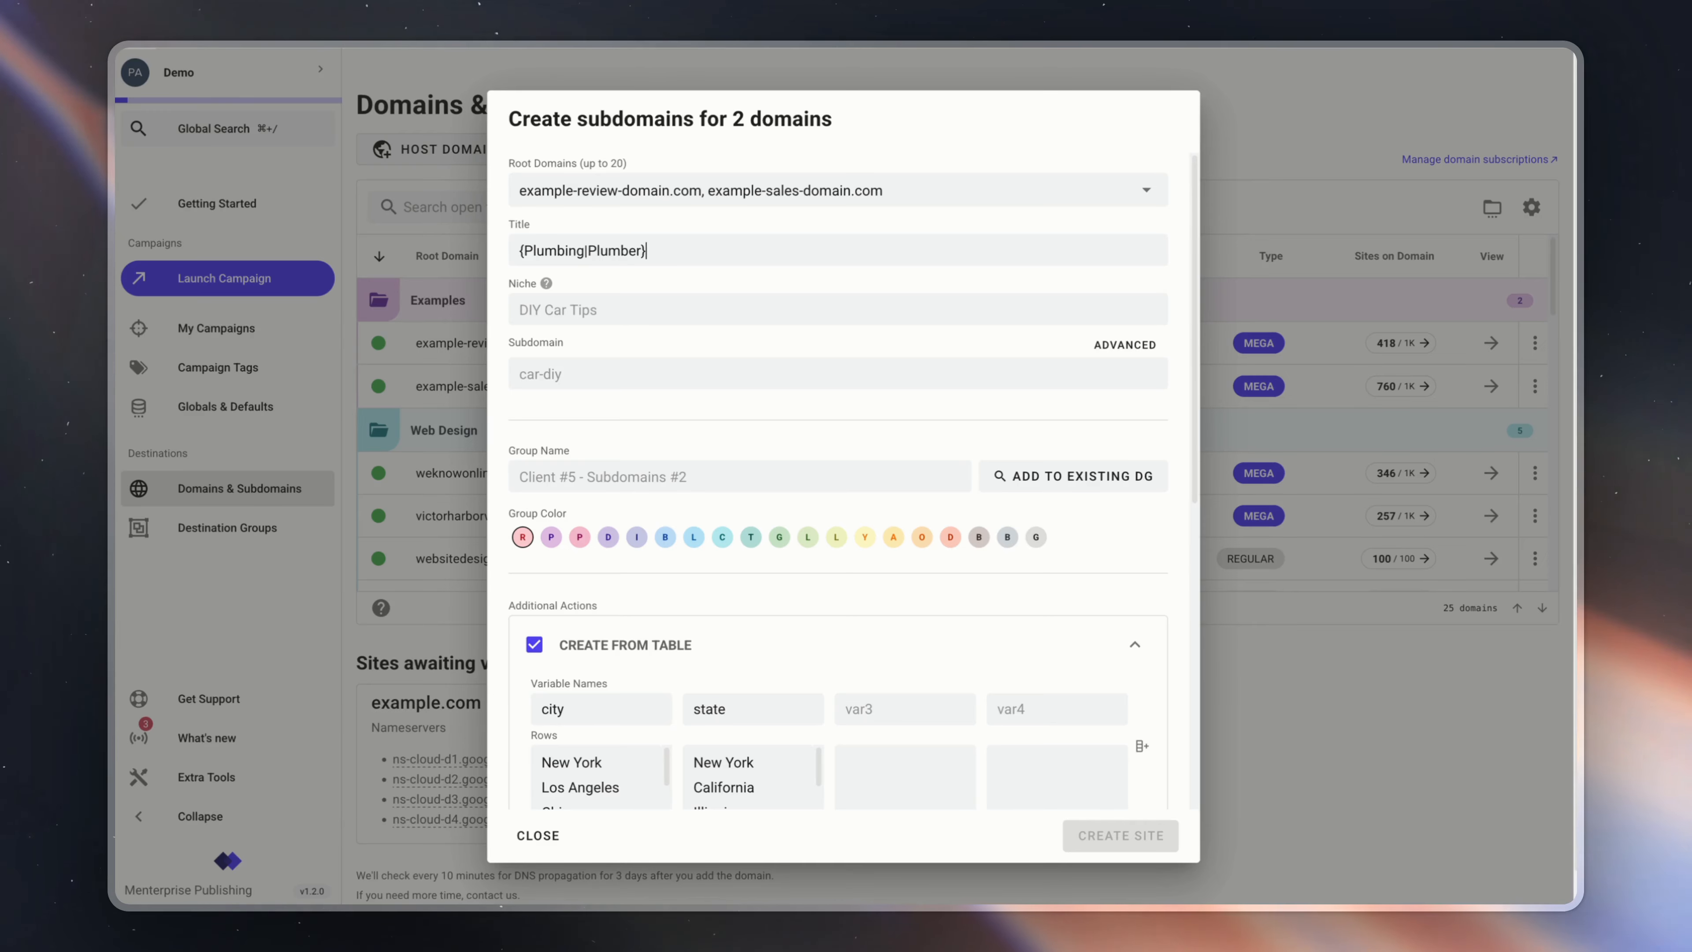
type(" {in|around} [")
type("[cit")
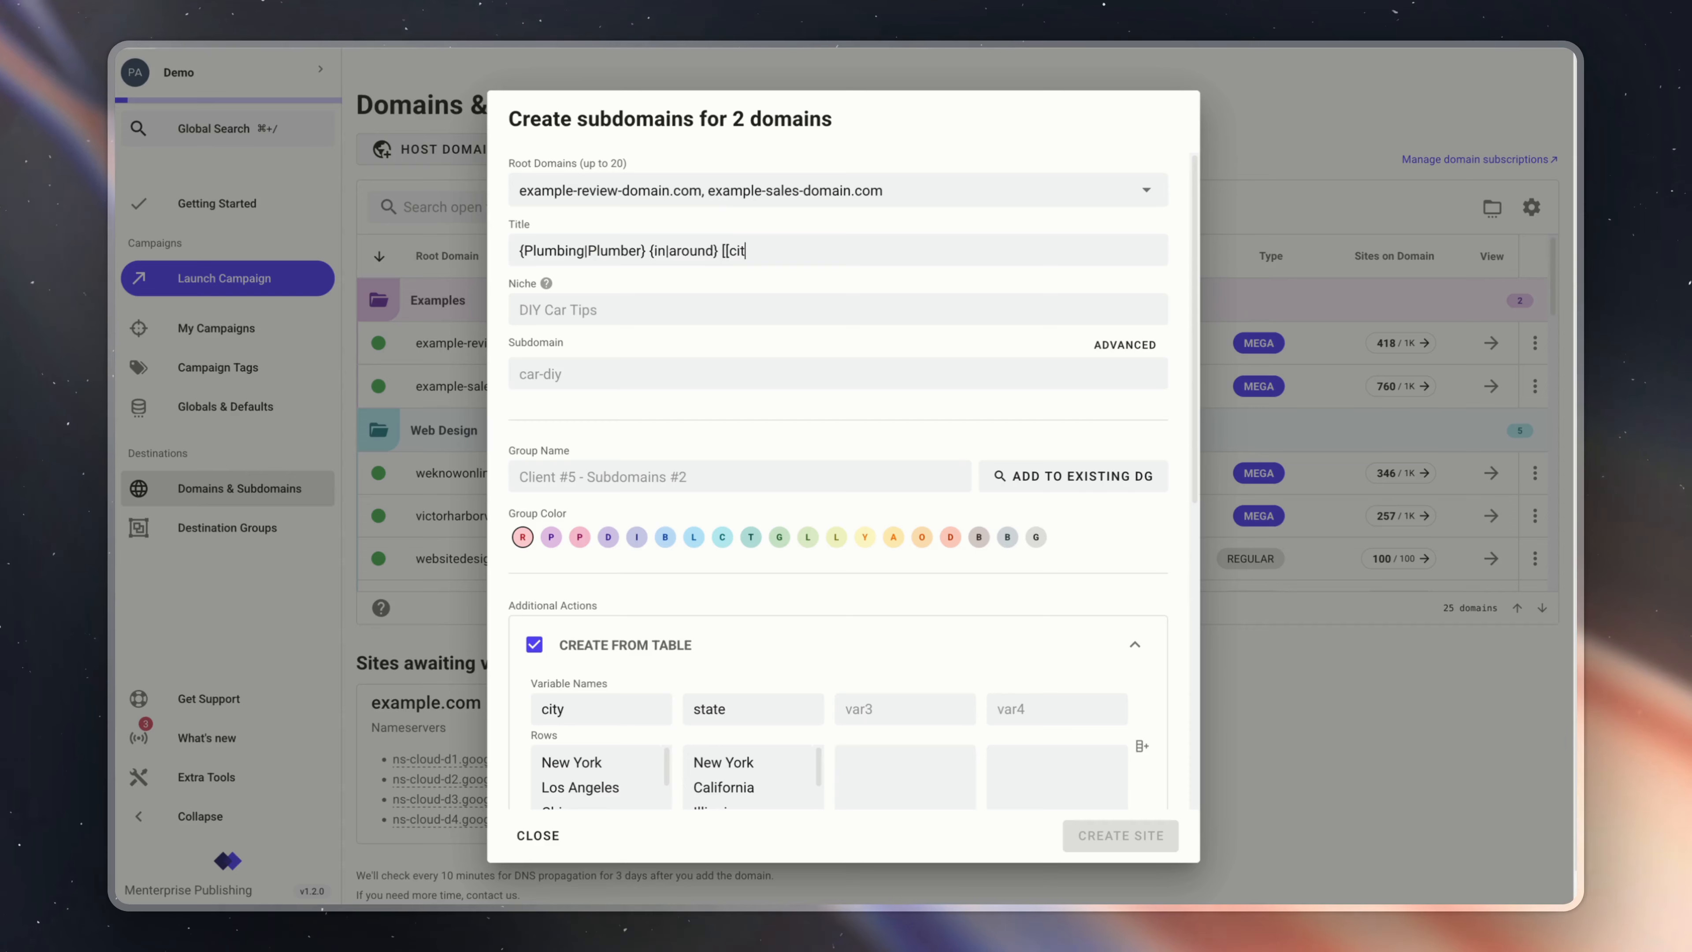
type("y]] [[state]]")
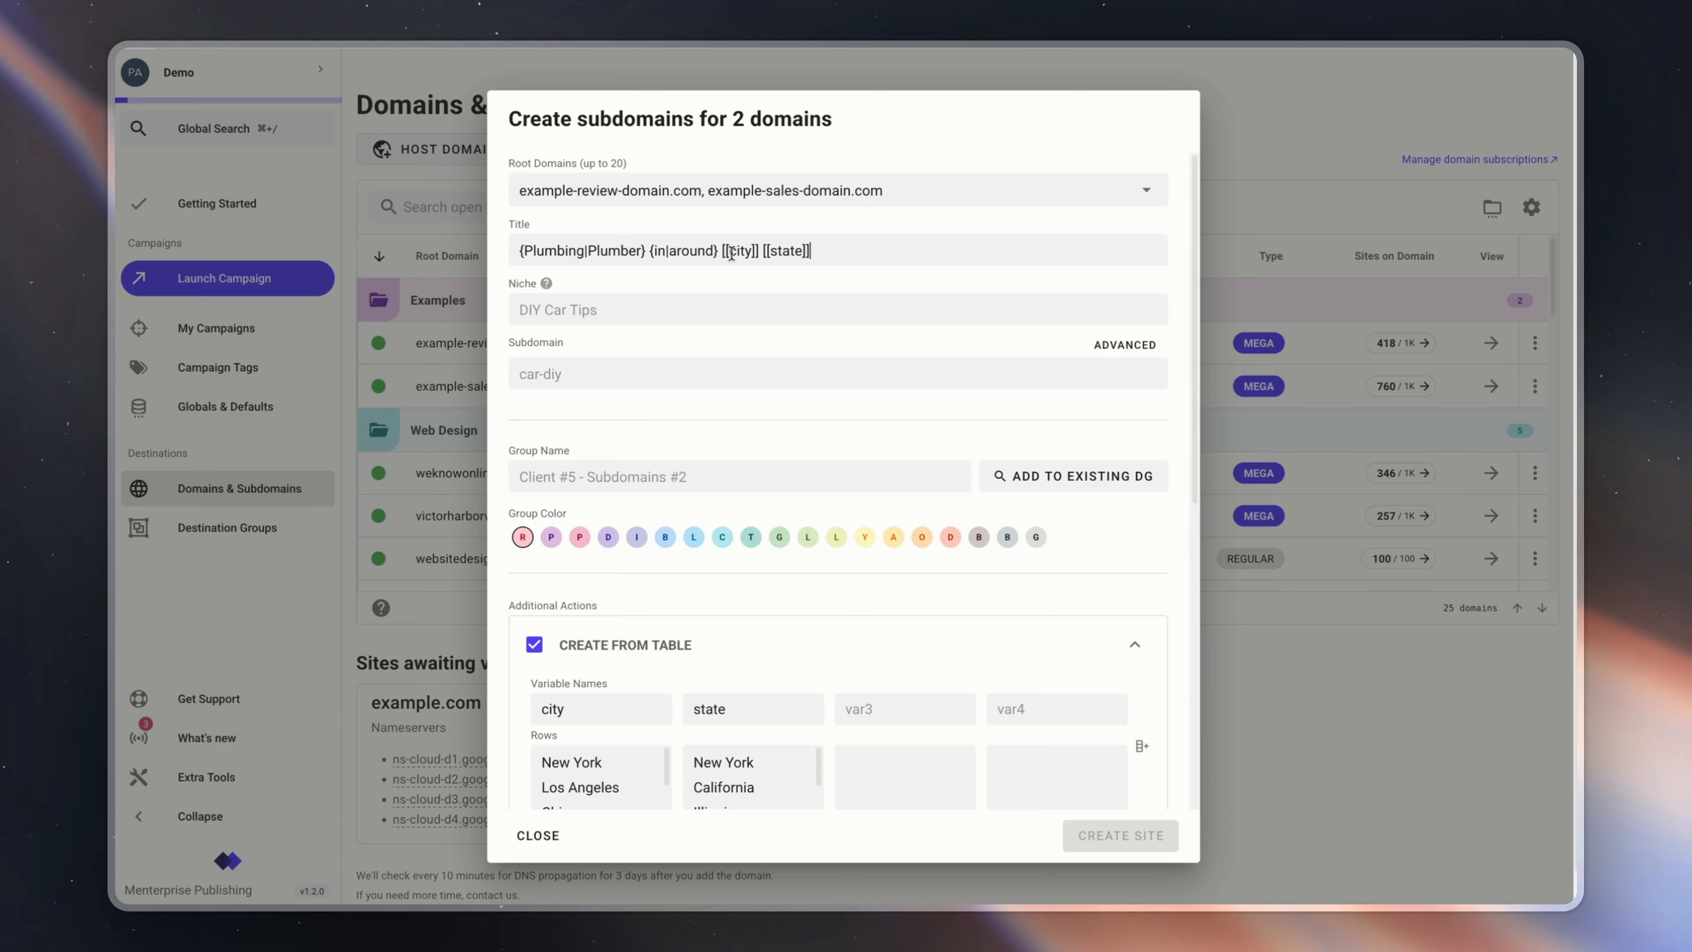
Copy the full title text into both the Niche and Subdomain fields
left_click_drag(529, 258, 574, 294)
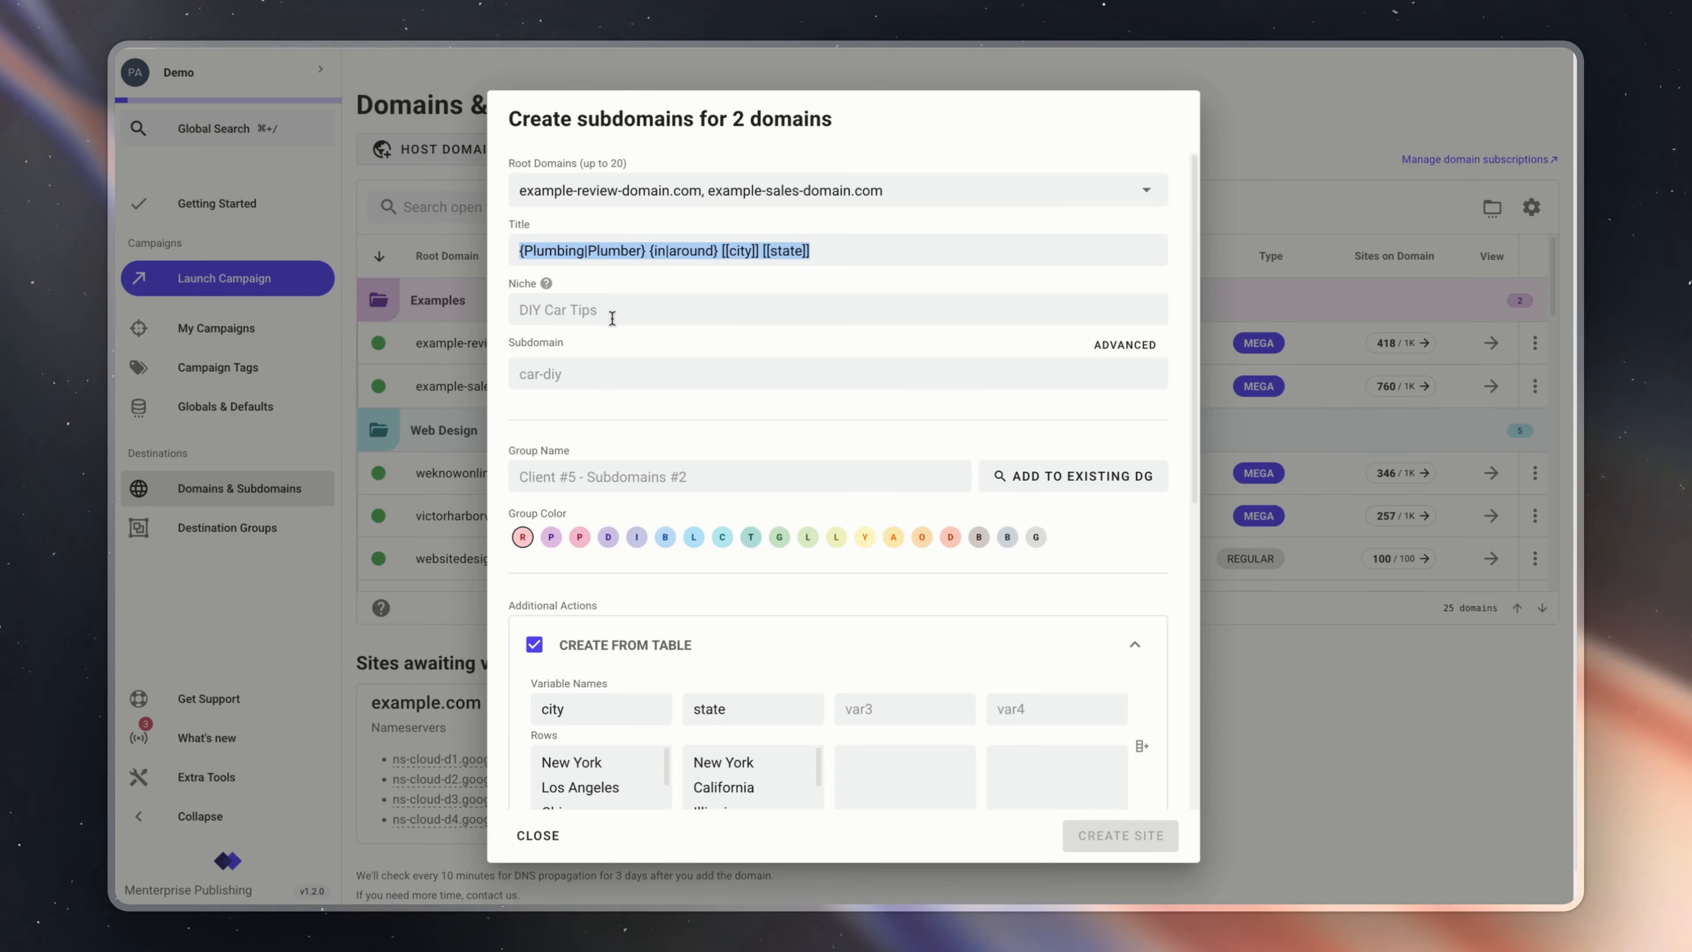
left_click(603, 308)
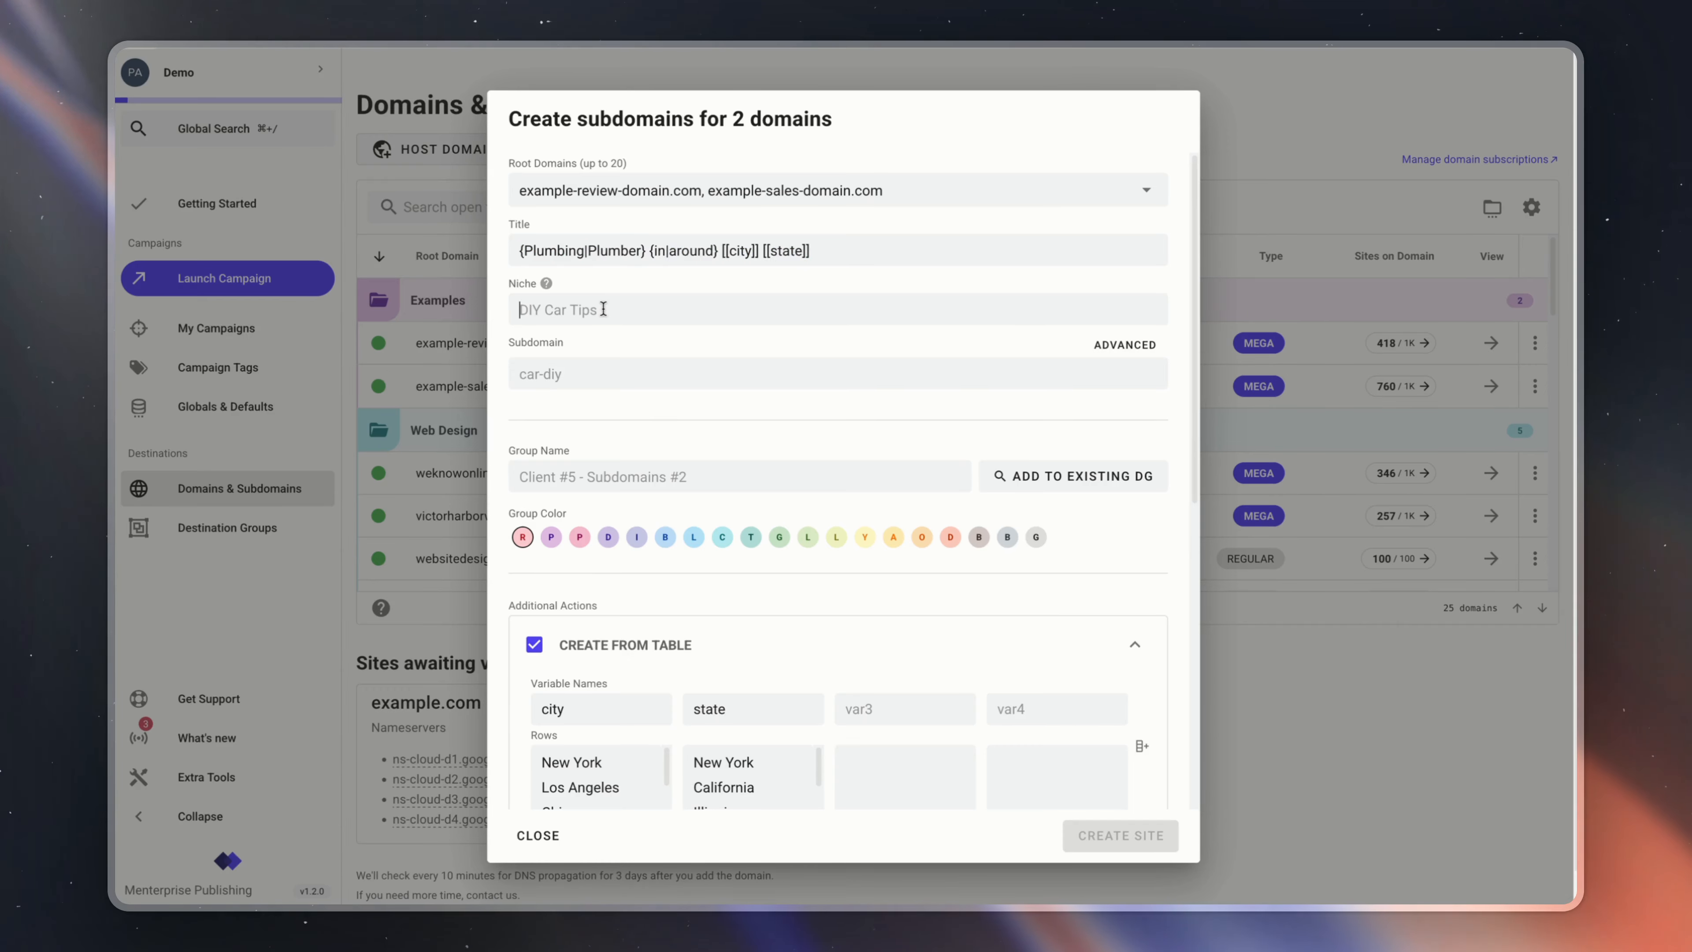
key("super+v")
left_click(586, 366)
key("super+v")
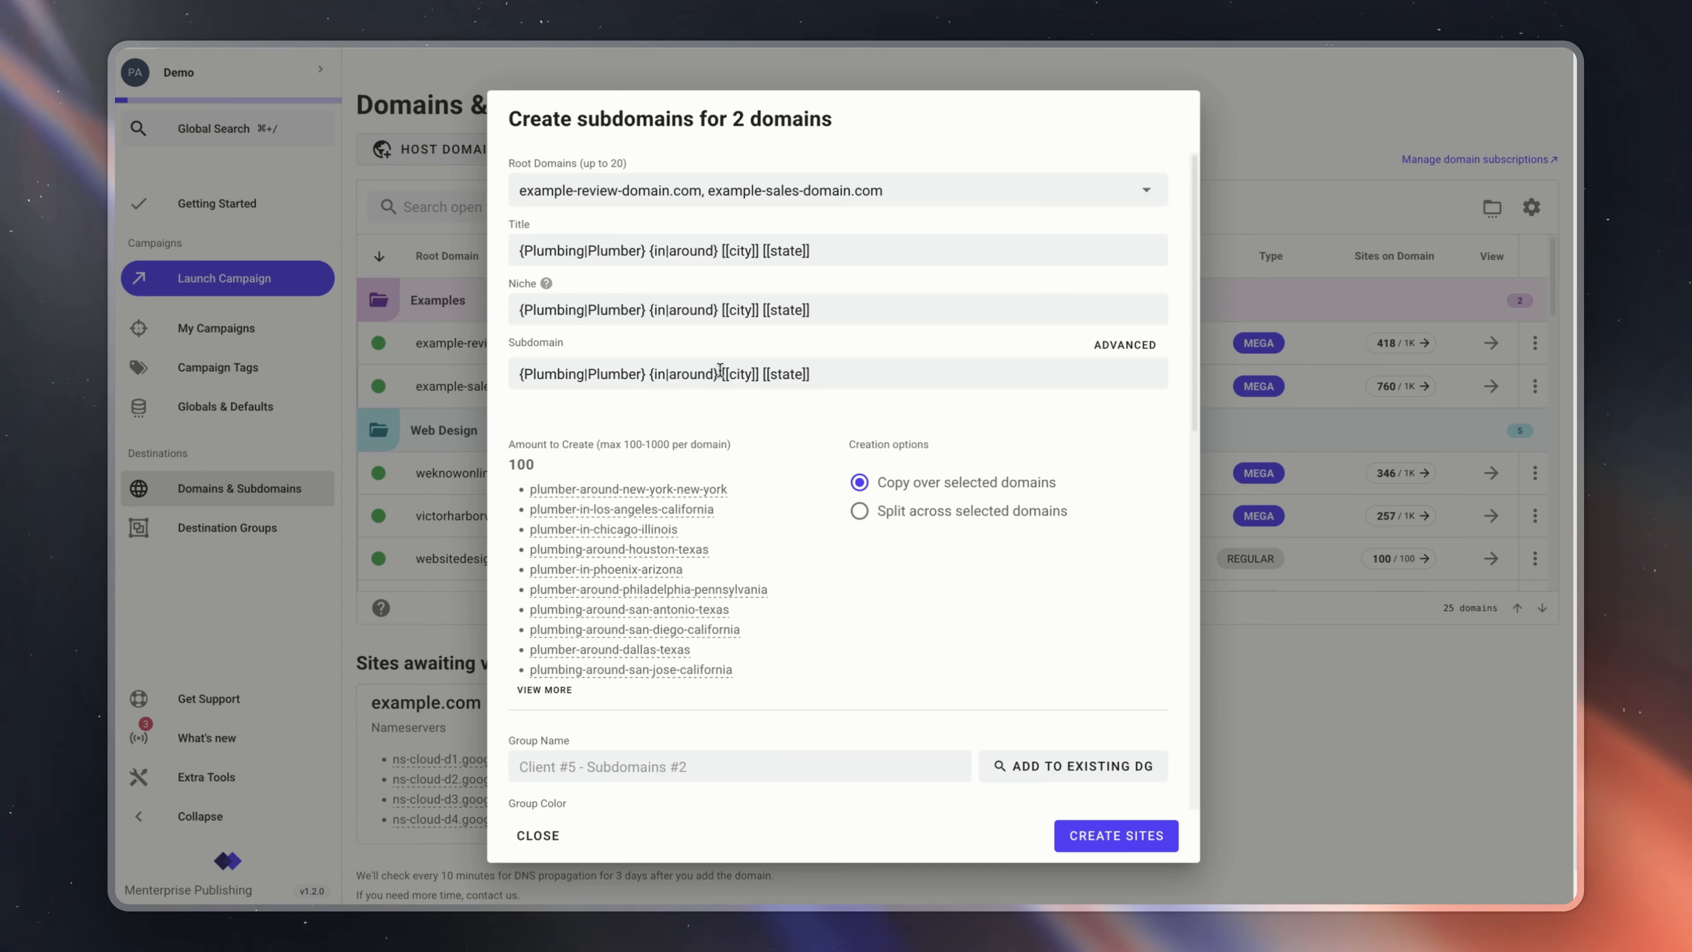
Shorten the subdomain to "{Plumbing|Plumber} [[city]] [[state]]" and the niche to "{Plumbing|Plumber}"
left_click_drag(720, 372, 644, 369)
type("=")
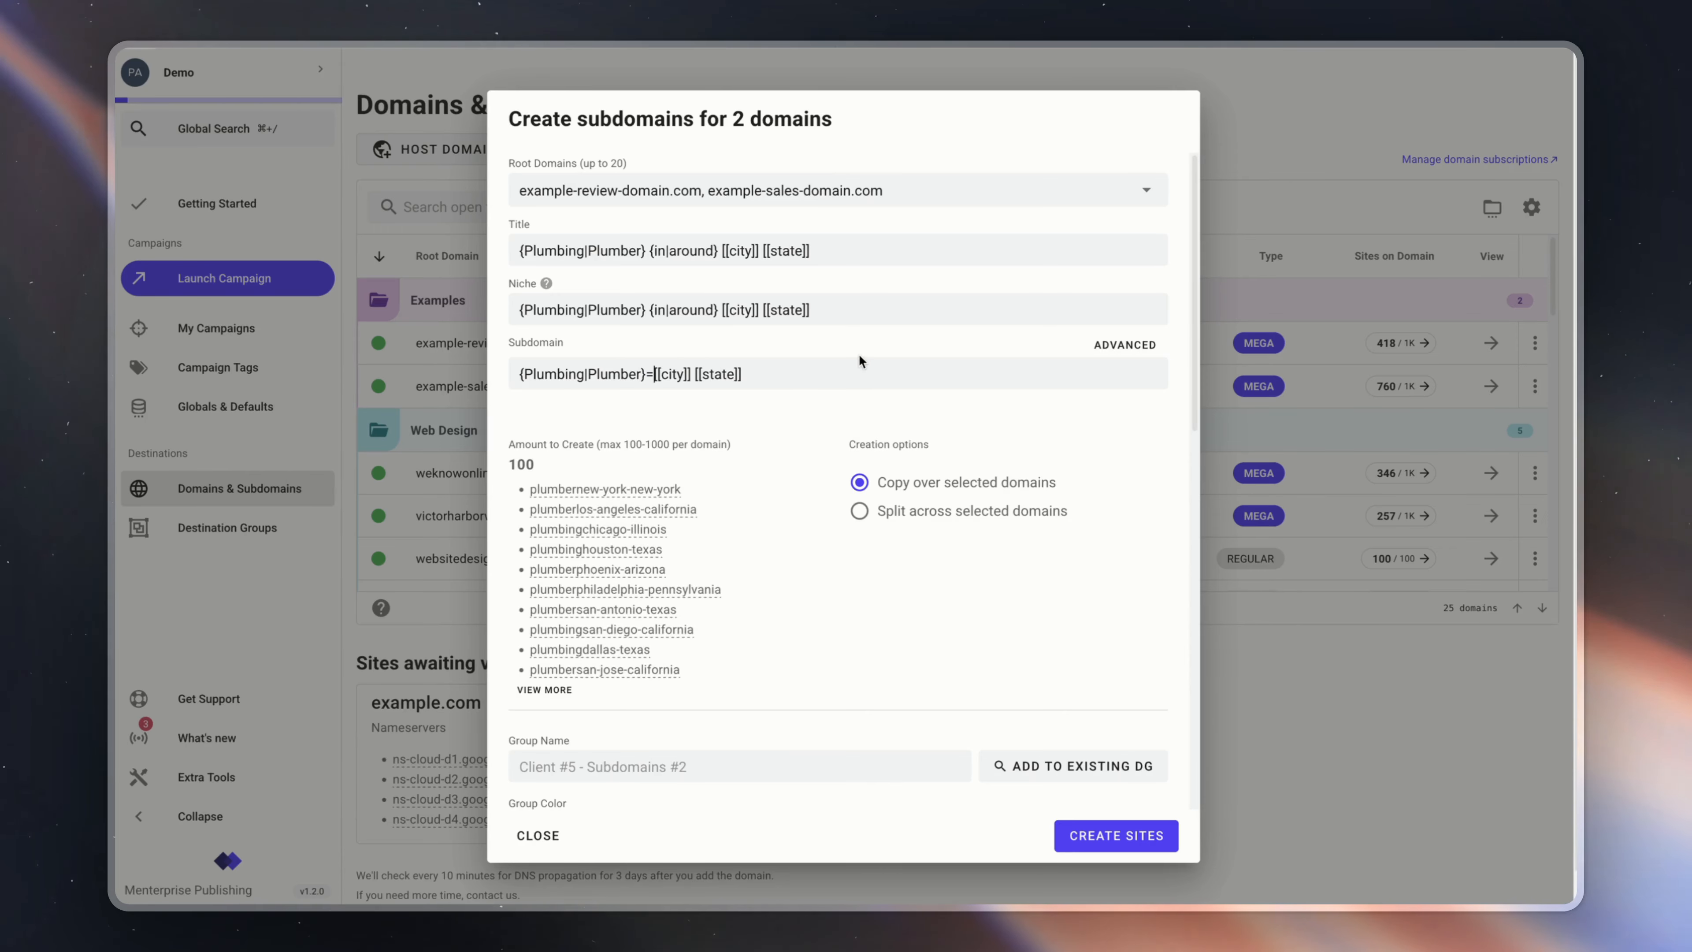
key("BackSpace")
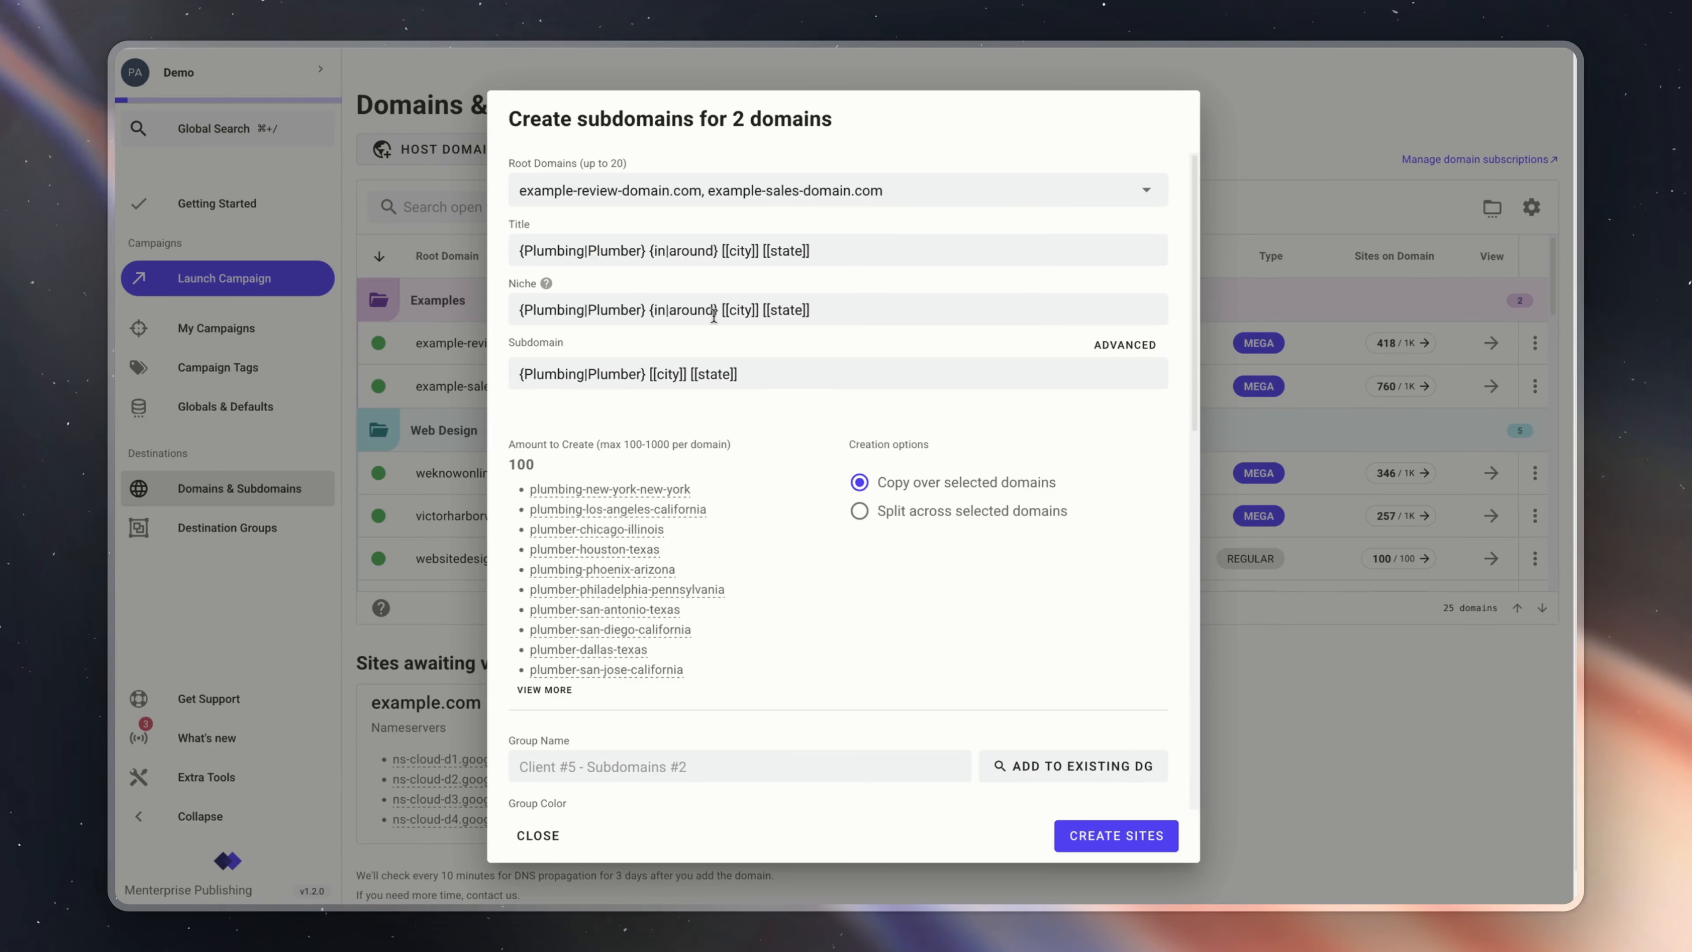
left_click_drag(646, 309, 862, 306)
key("BackSpace")
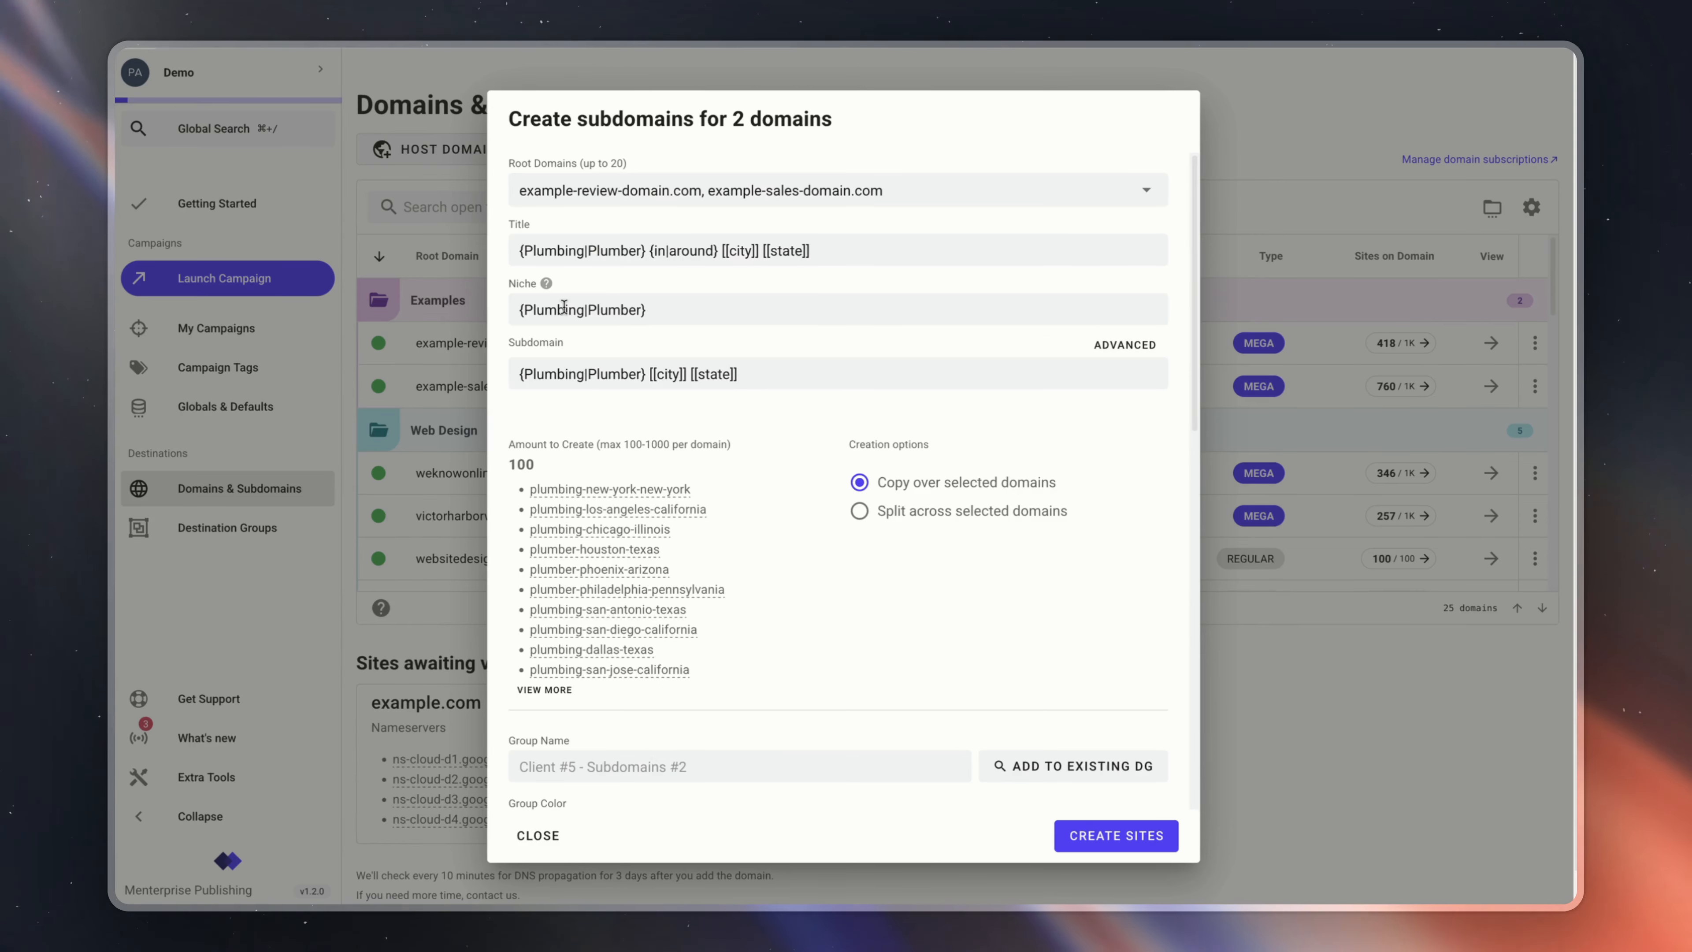
Review the preview list of subdomains to create, the amount per domain and the creation options
scroll(790, 426, "down", 2)
scroll(790, 425, "up", 2)
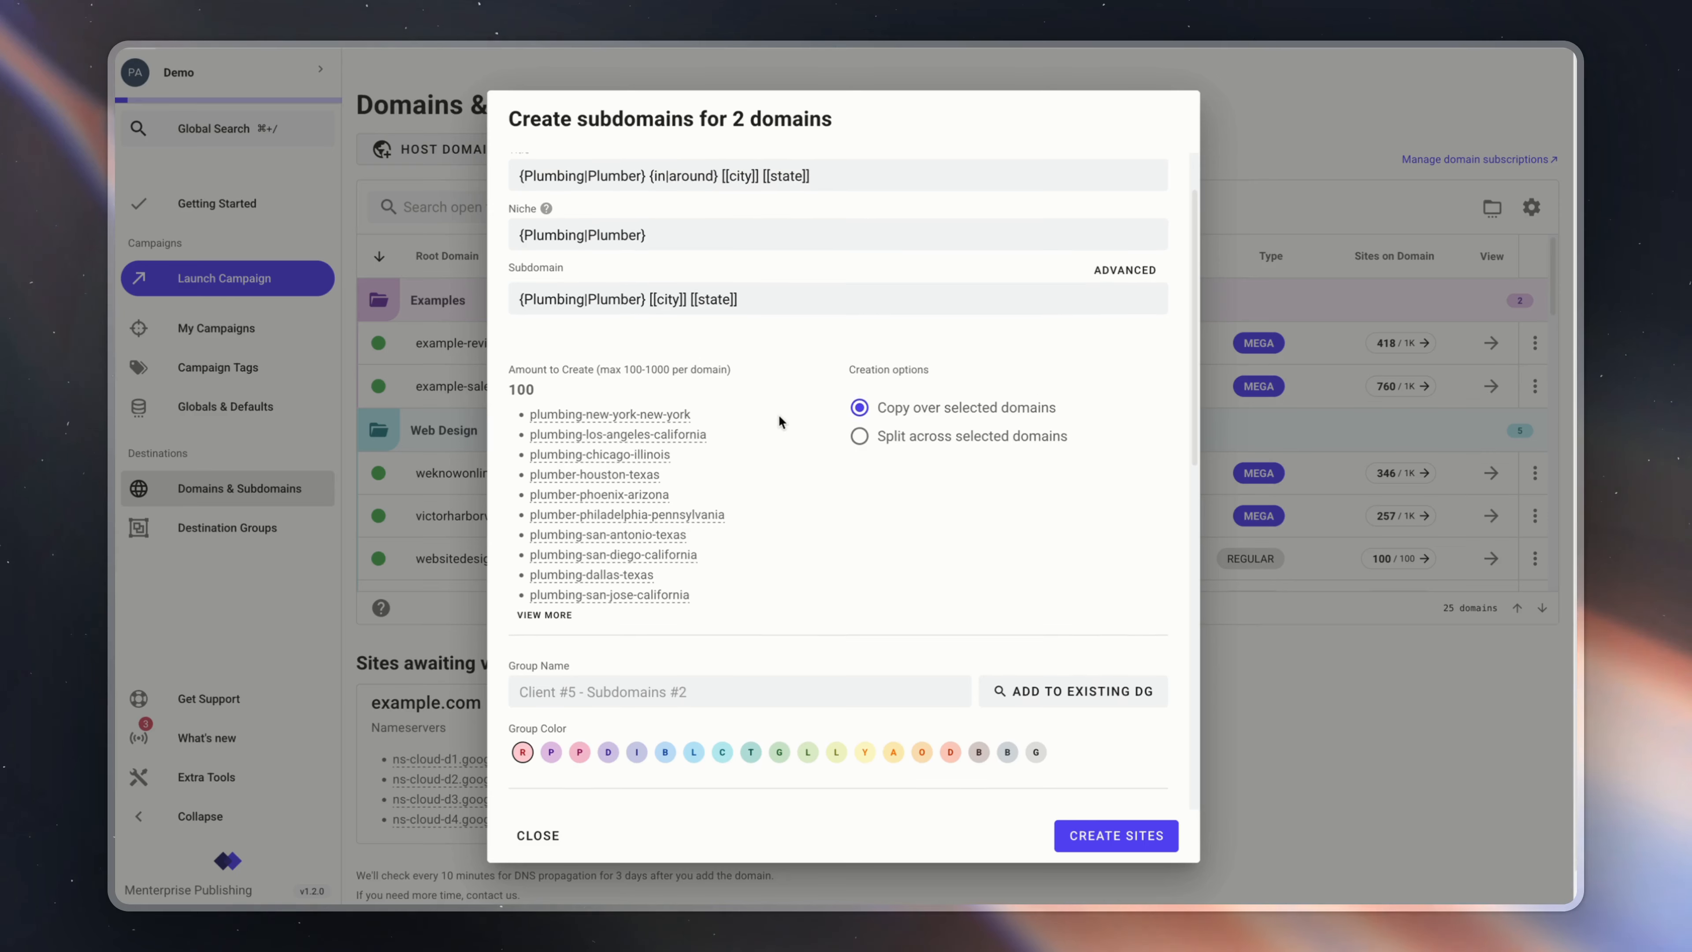
scroll(656, 384, "down", 2)
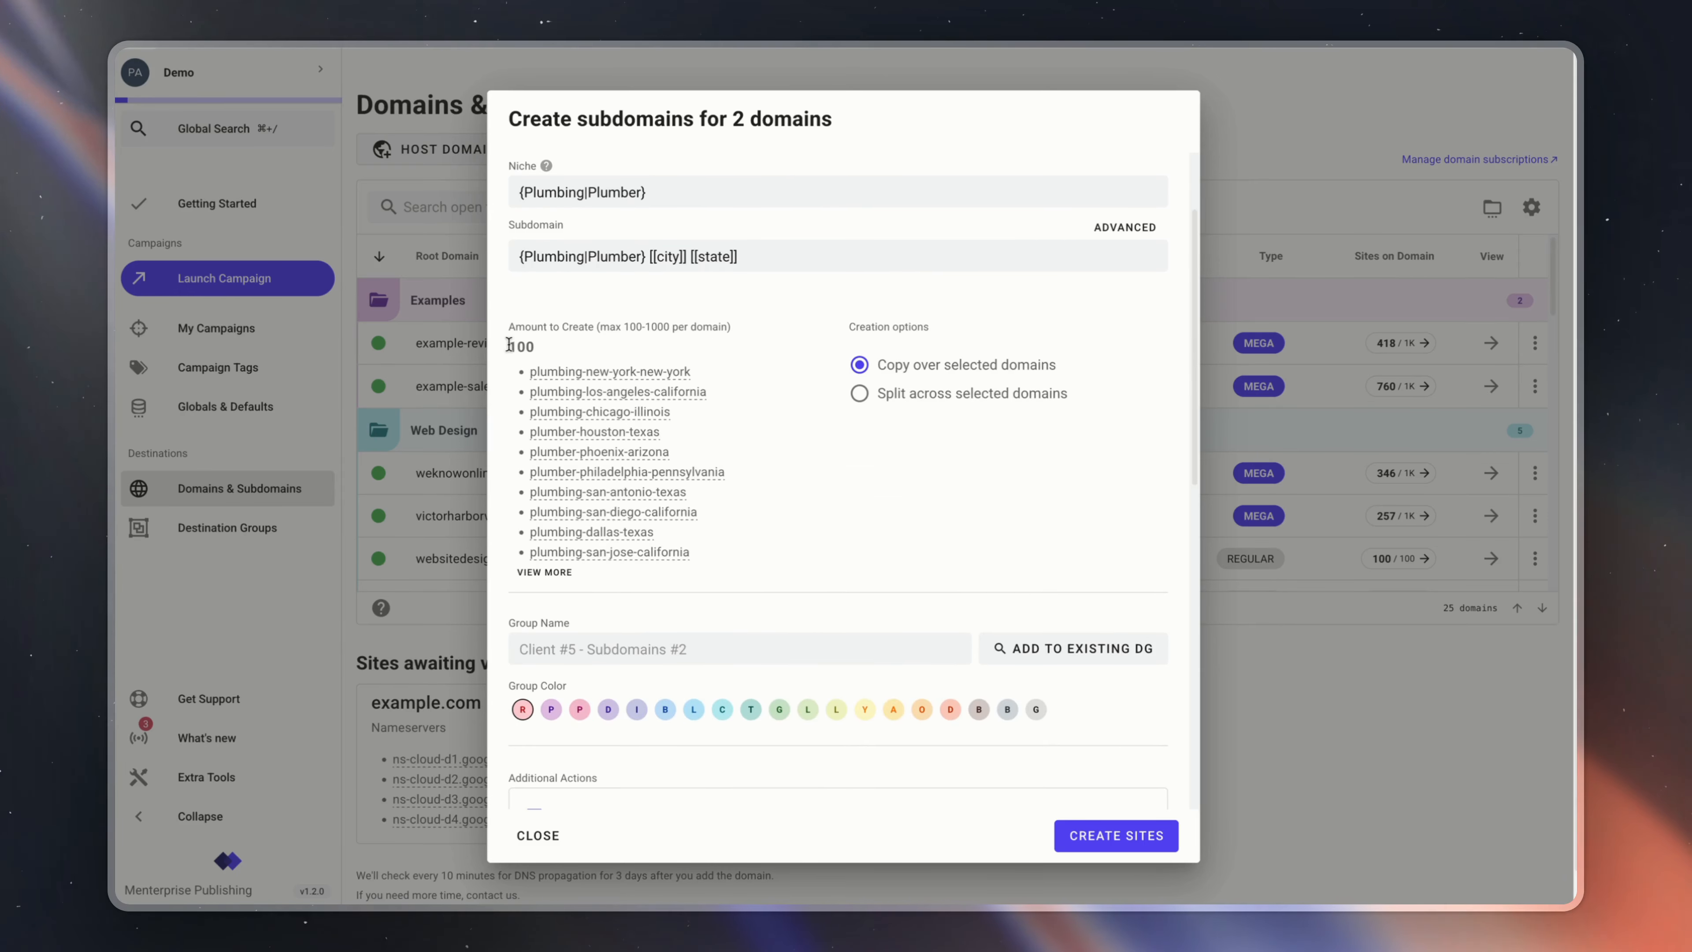
scroll(773, 396, "down", 2)
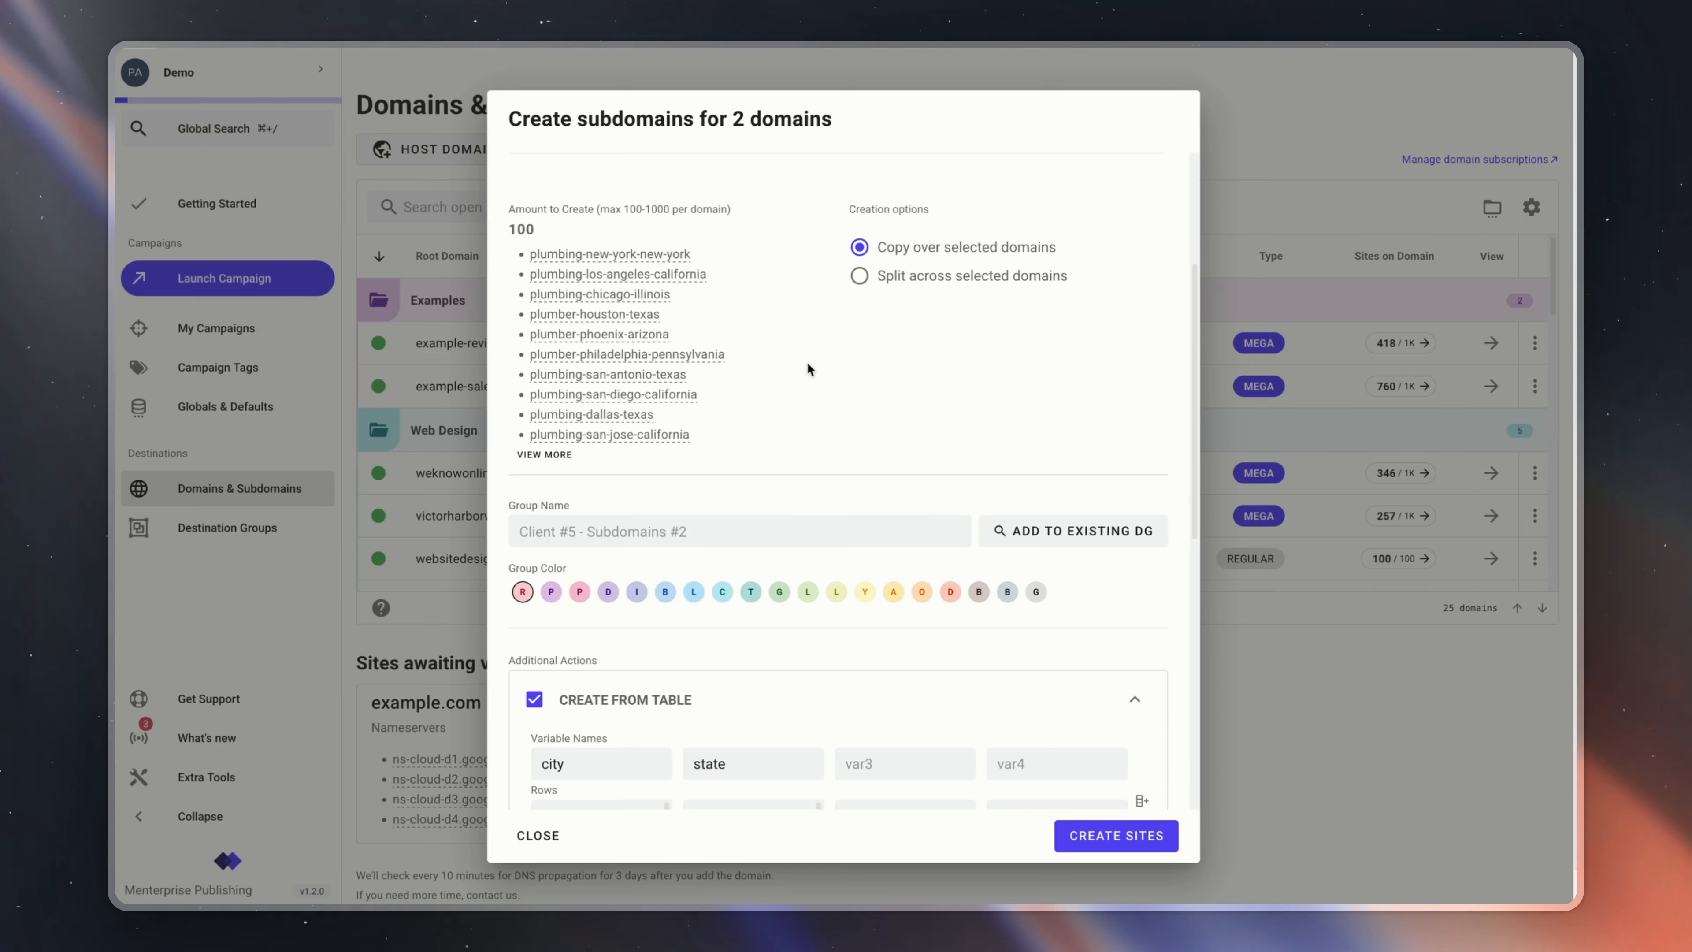
scroll(831, 529, "down", 2)
scroll(833, 587, "up", 3)
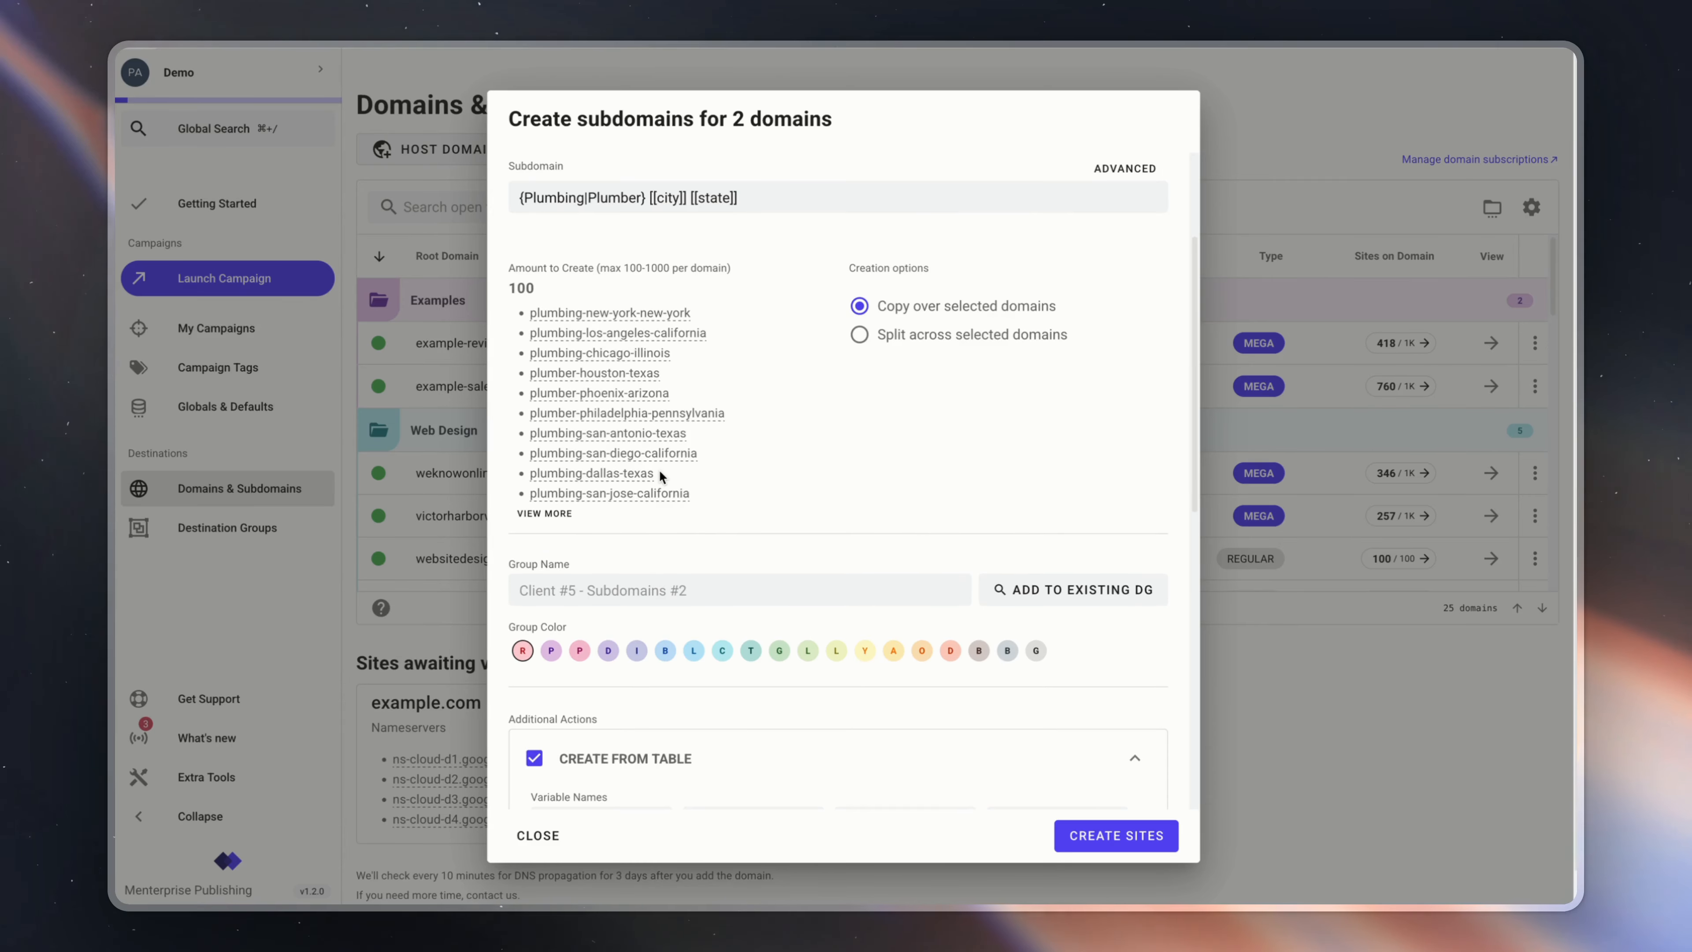
mouse_move(639, 471)
Name the new subdomain group "Plumbing USA Network"
scroll(750, 484, "down", 3)
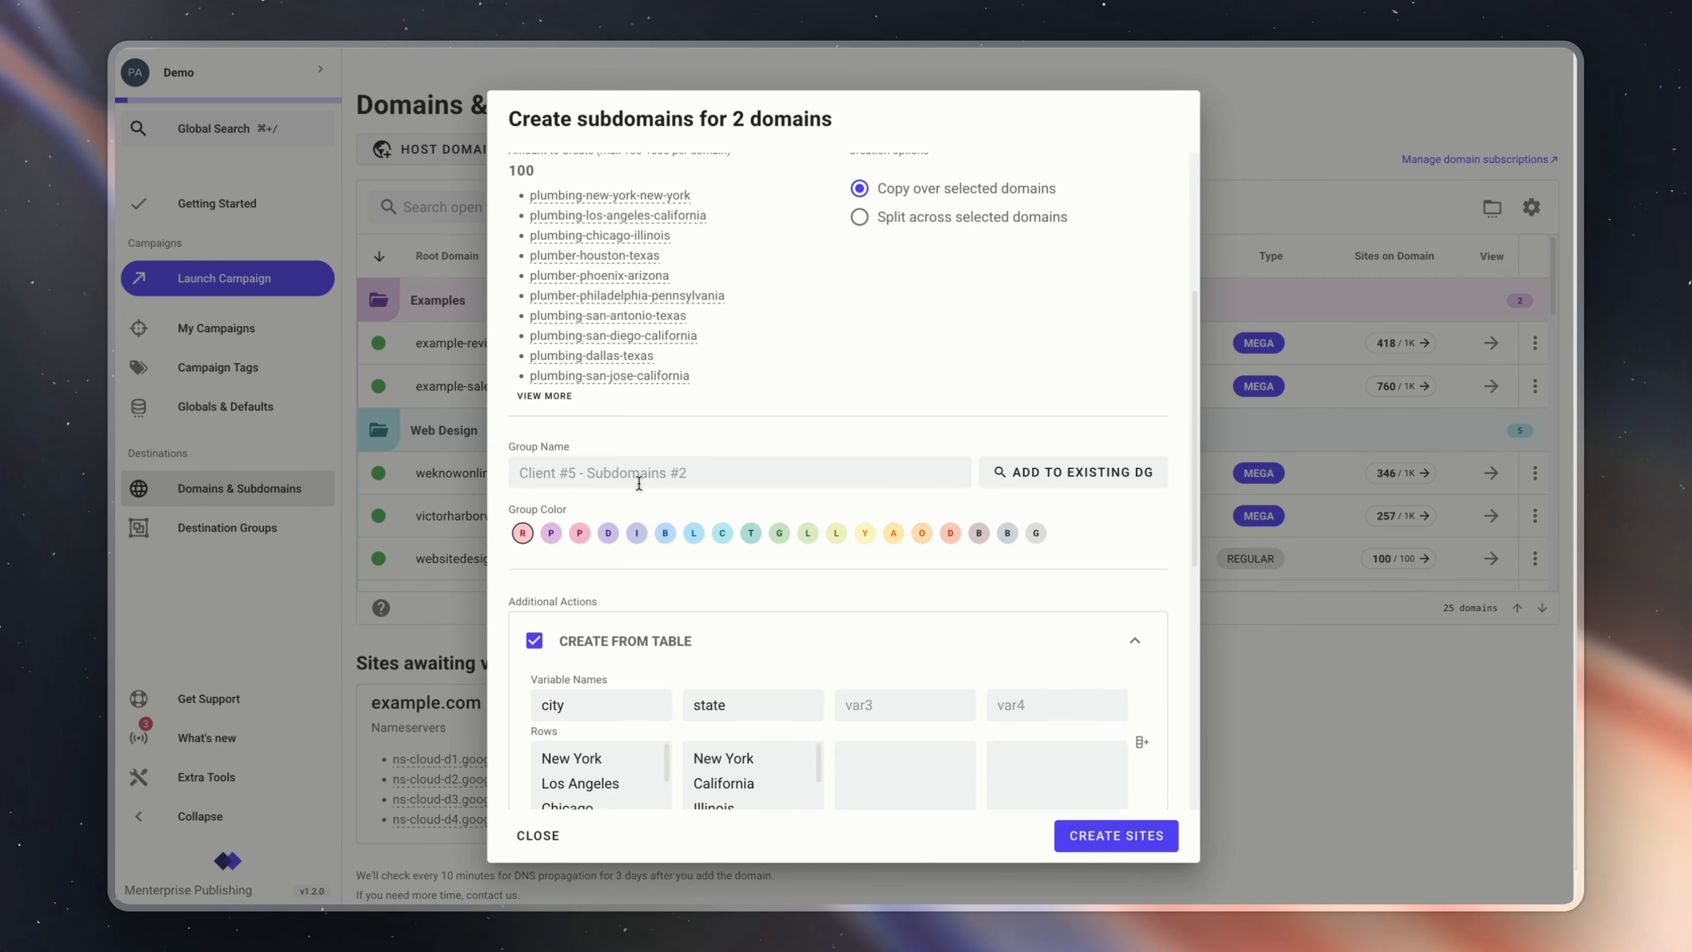
left_click(658, 482)
type("Pl")
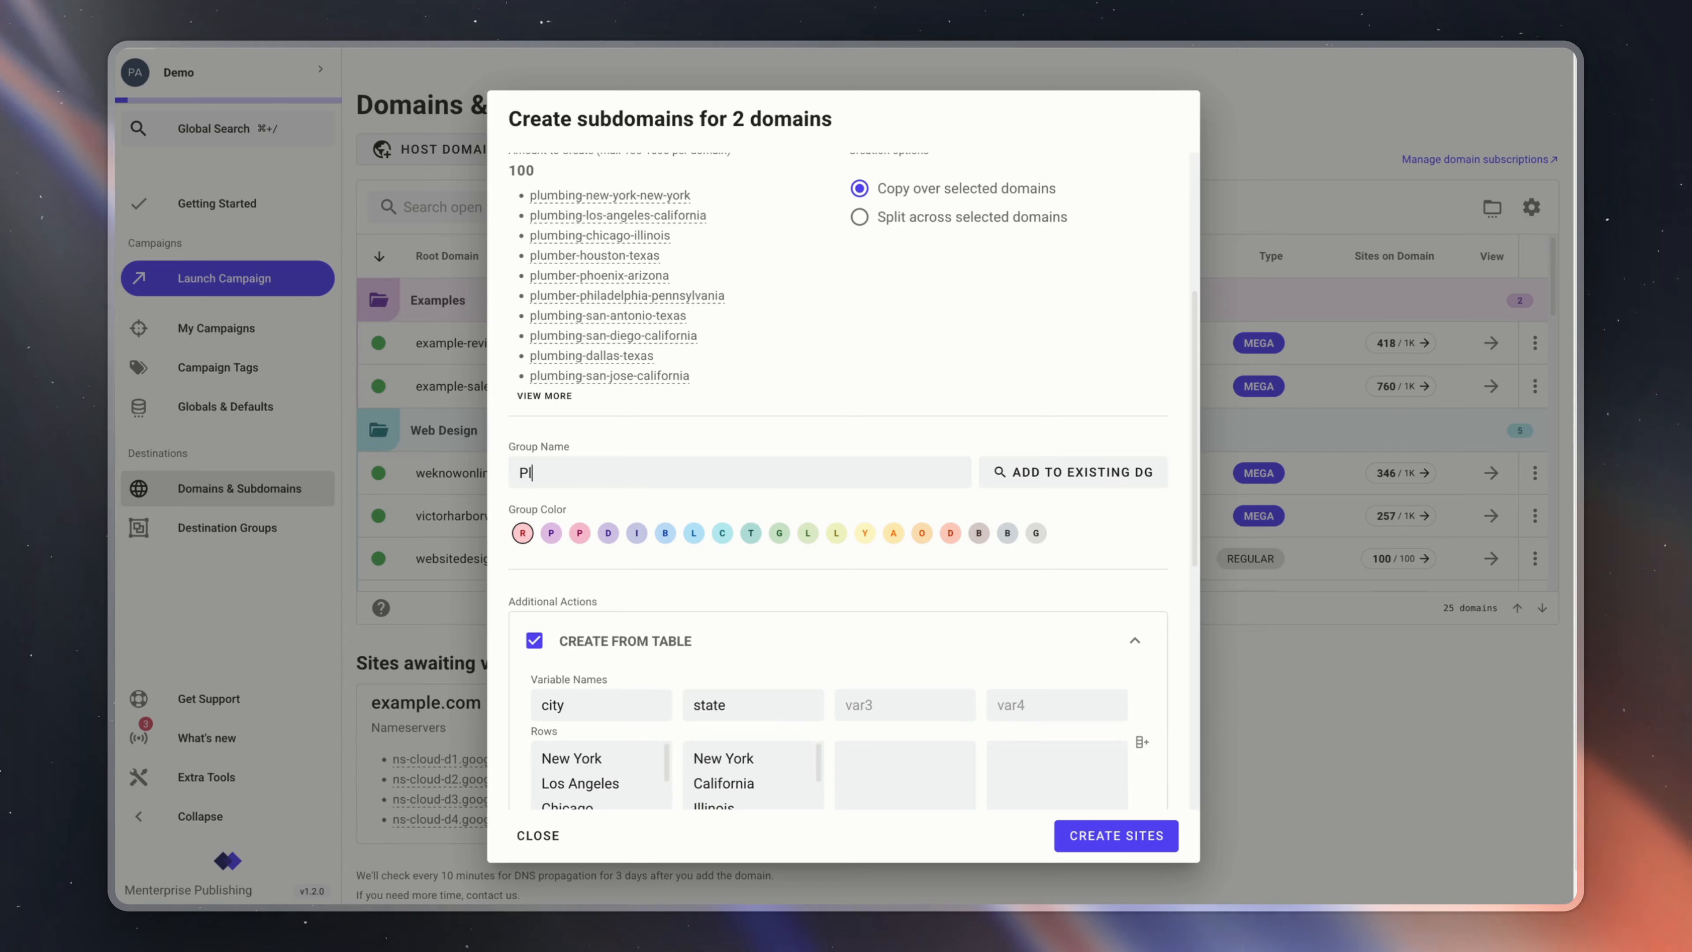
type("umbing USA ")
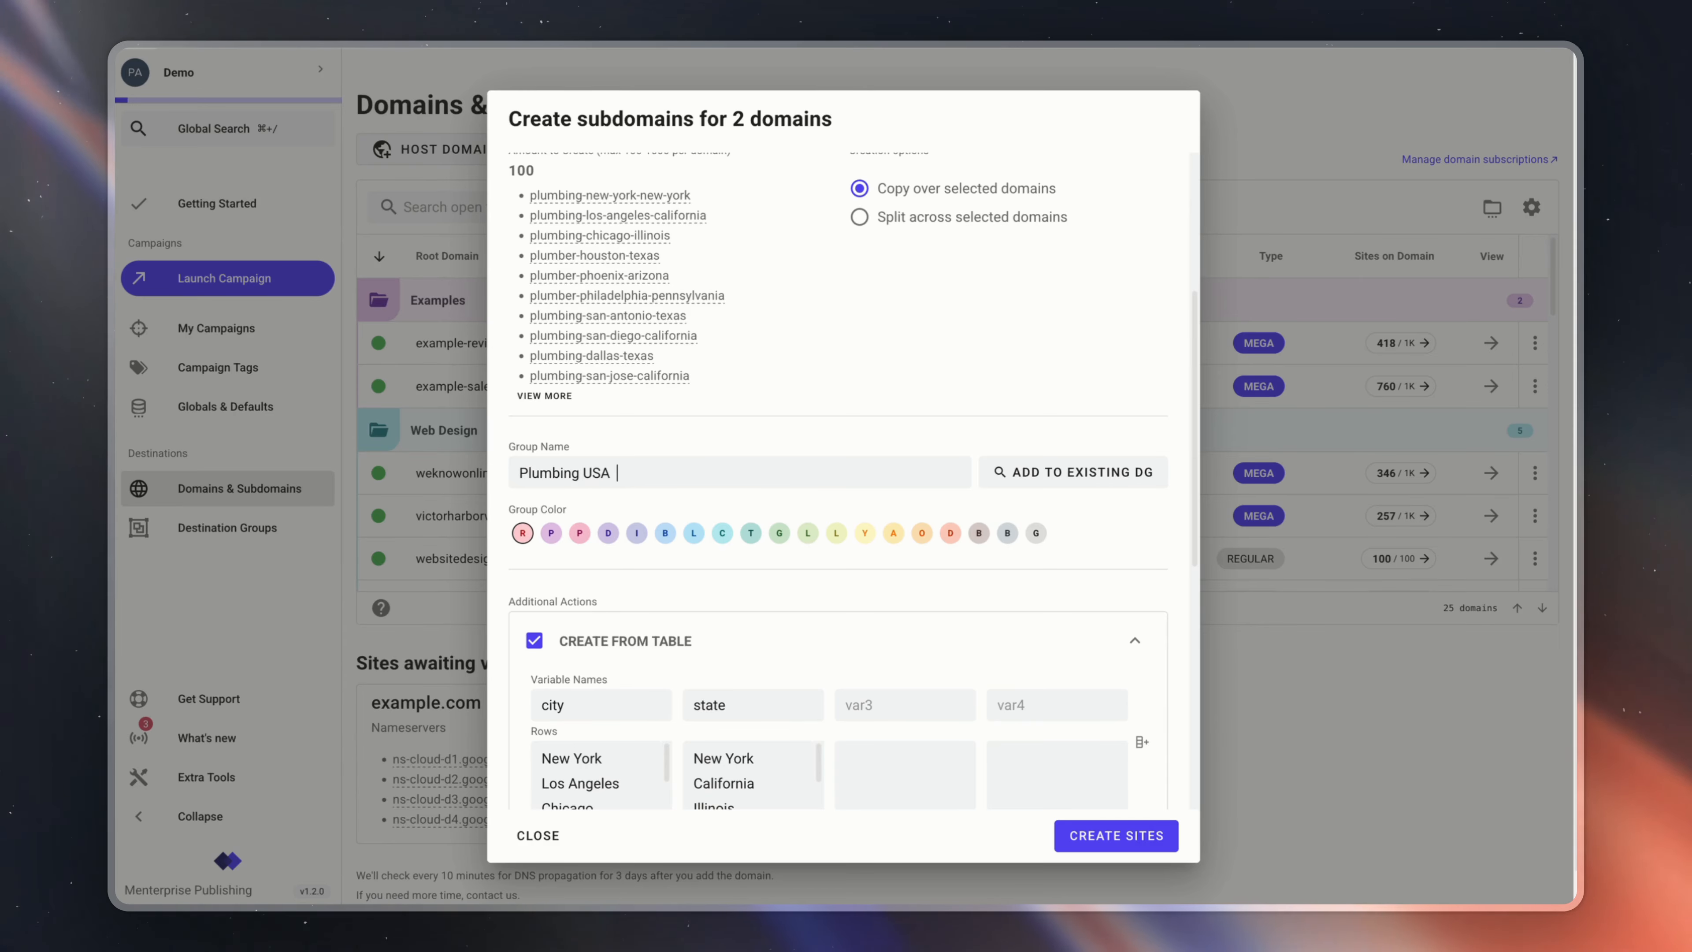
type("Network")
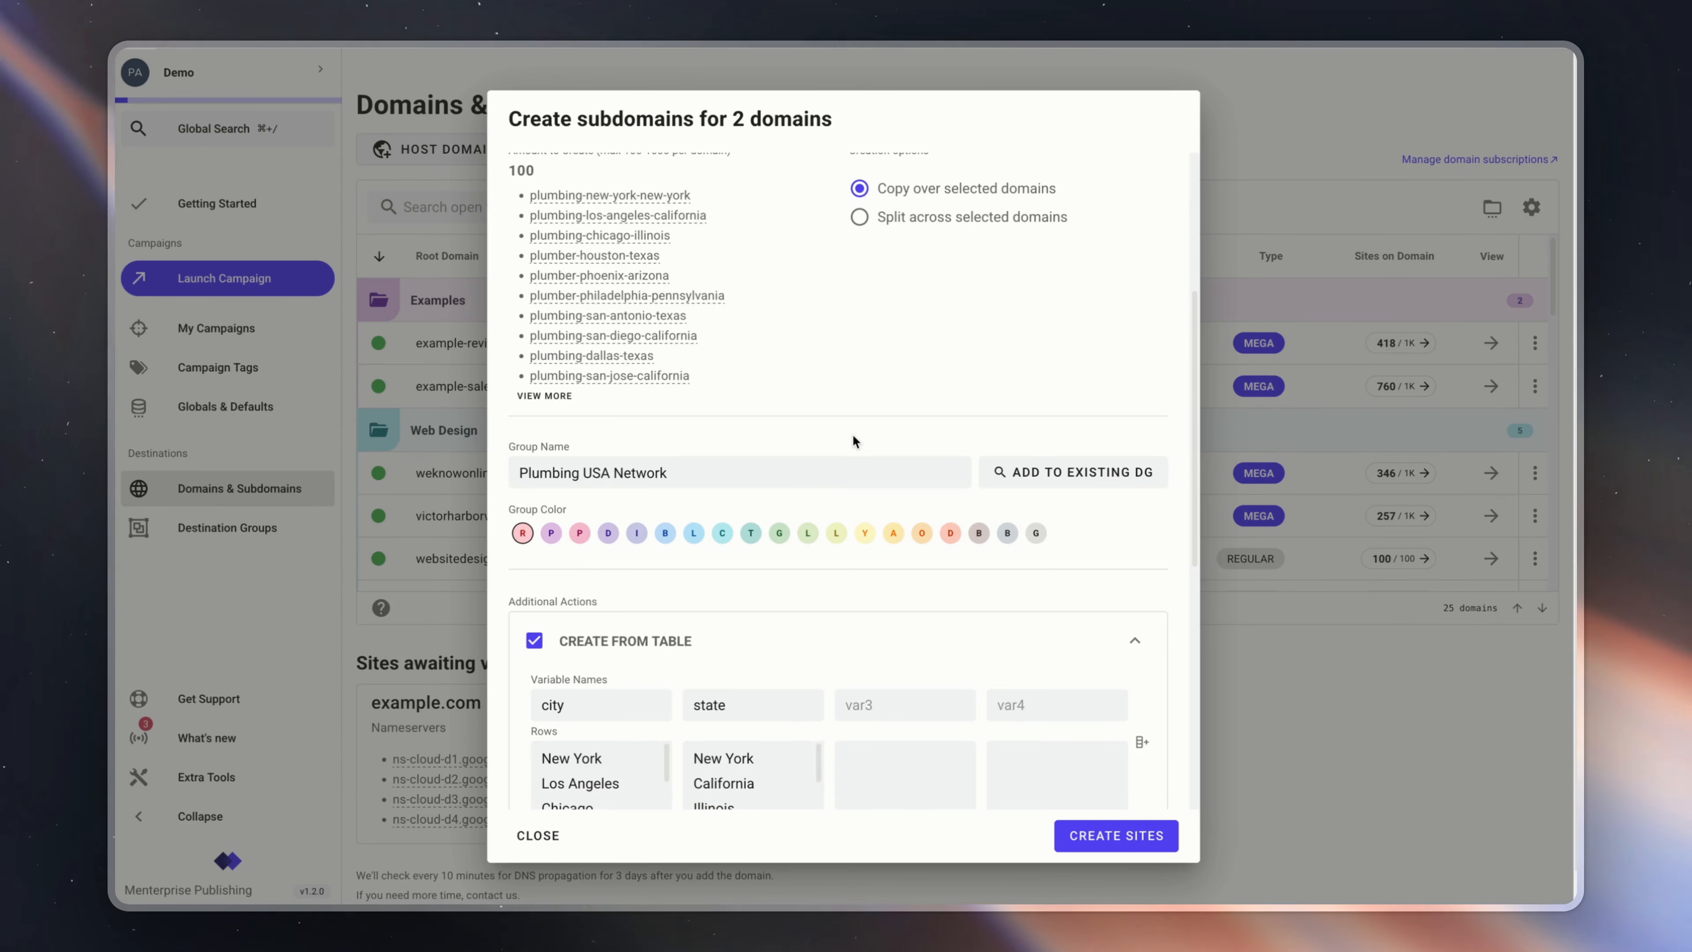
scroll(975, 580, "down", 2)
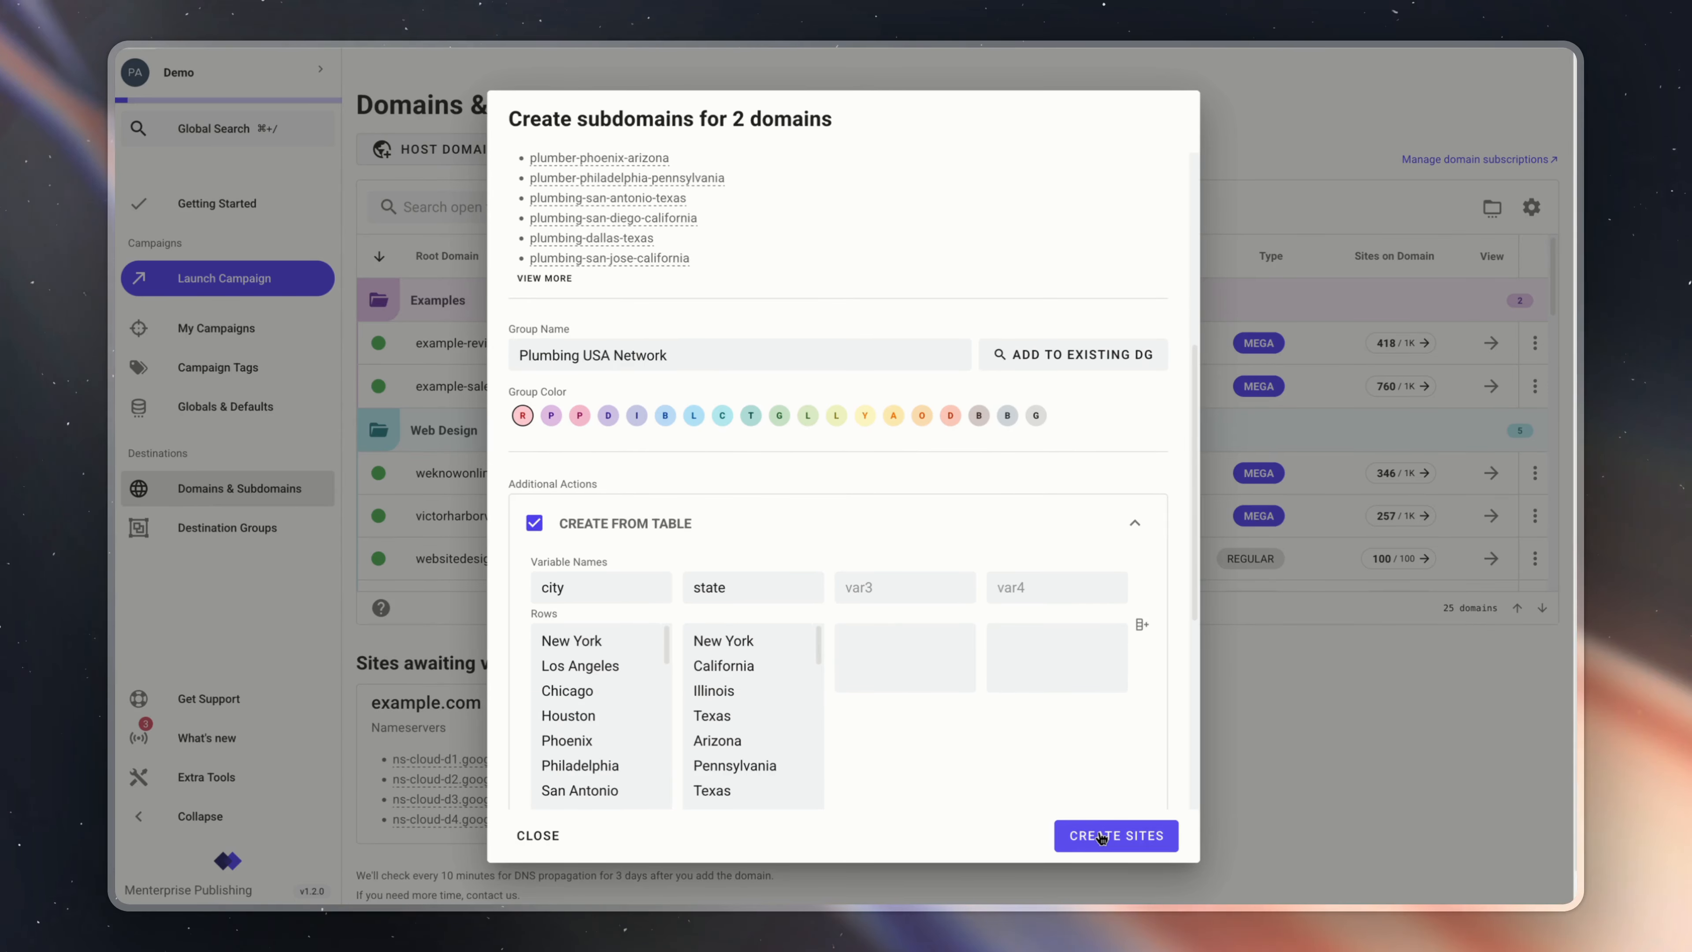